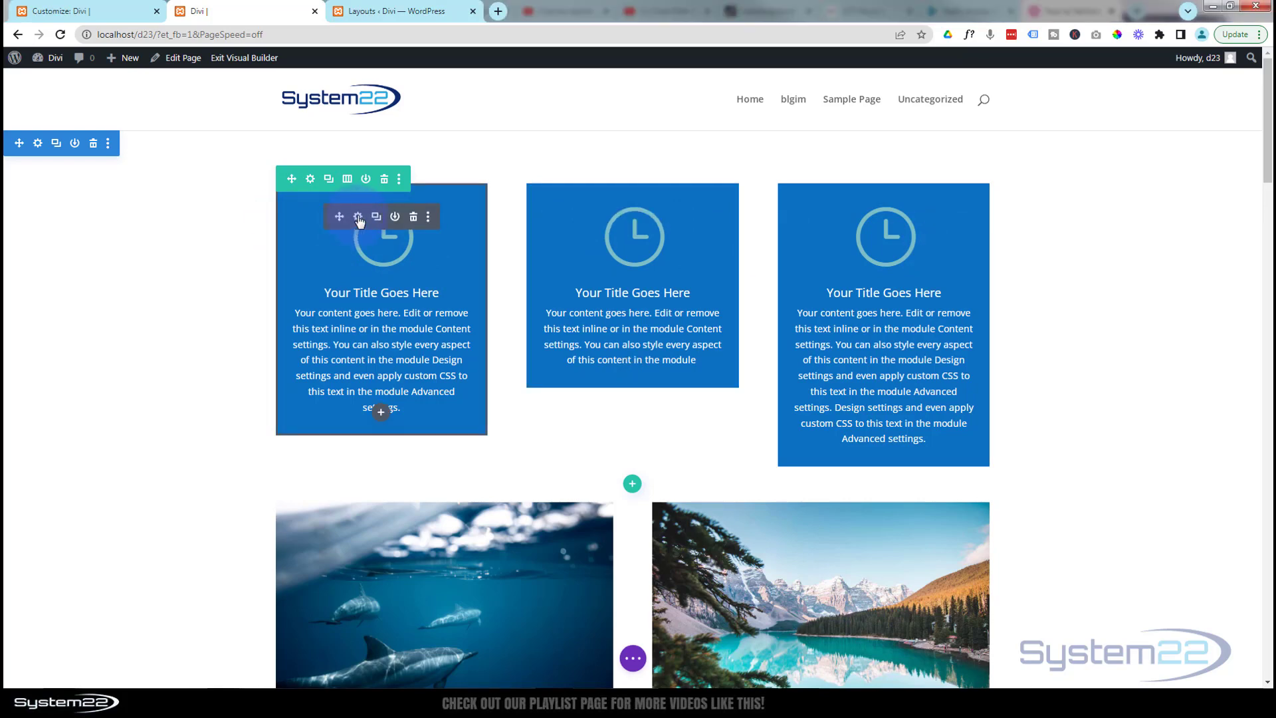
Step: Set the first blurb module's height to 350px in its sizing options
{"action": "left_click", "coordinate": [358, 217]}
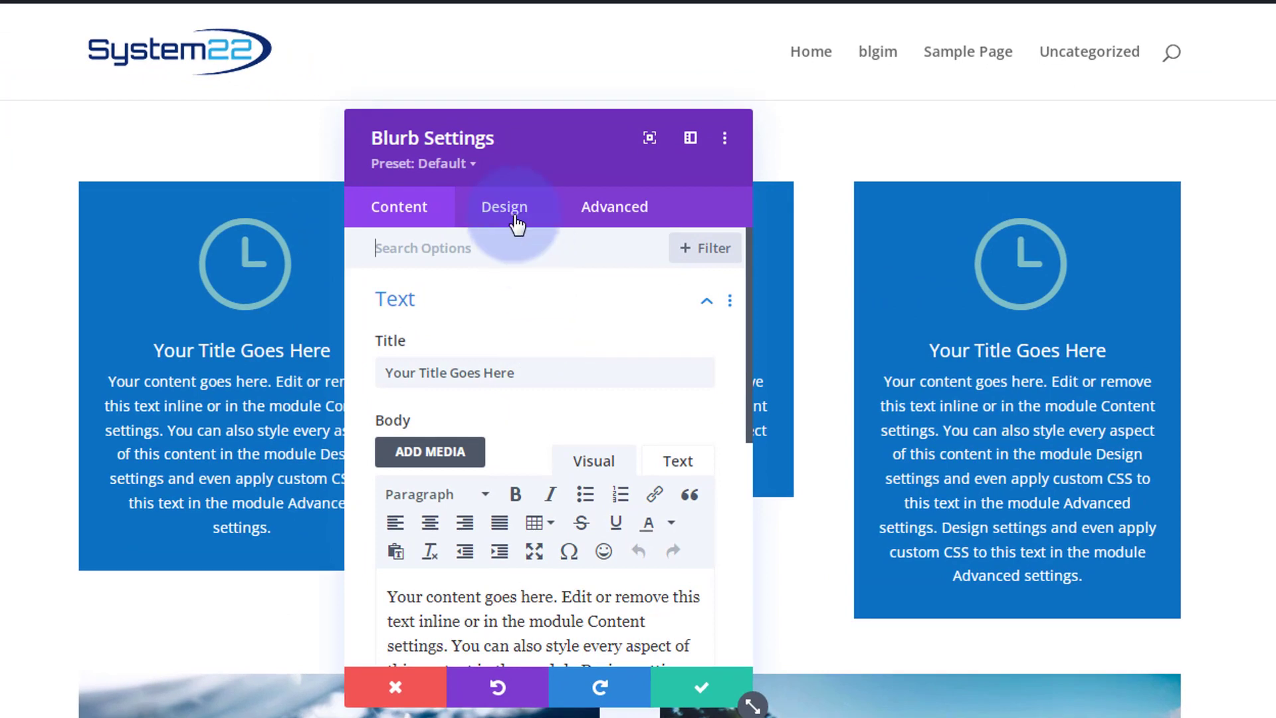
{"action": "left_click", "coordinate": [504, 209]}
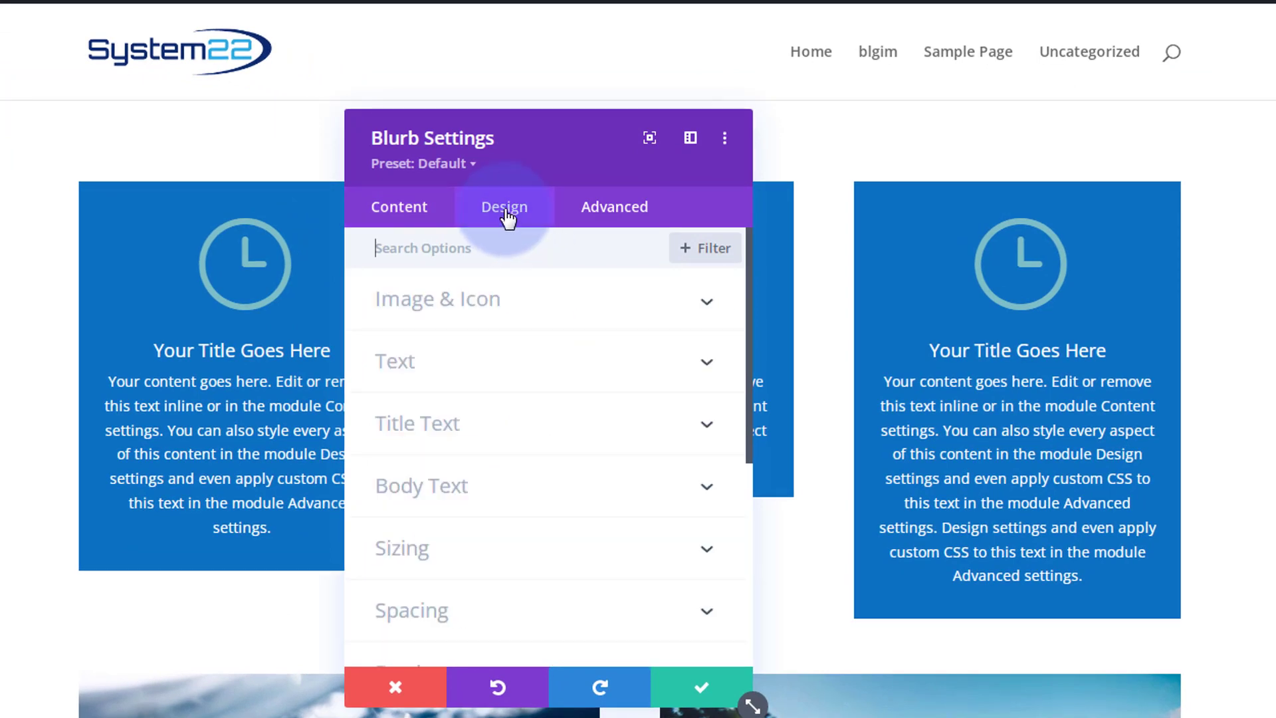
{"action": "left_click", "coordinate": [525, 544]}
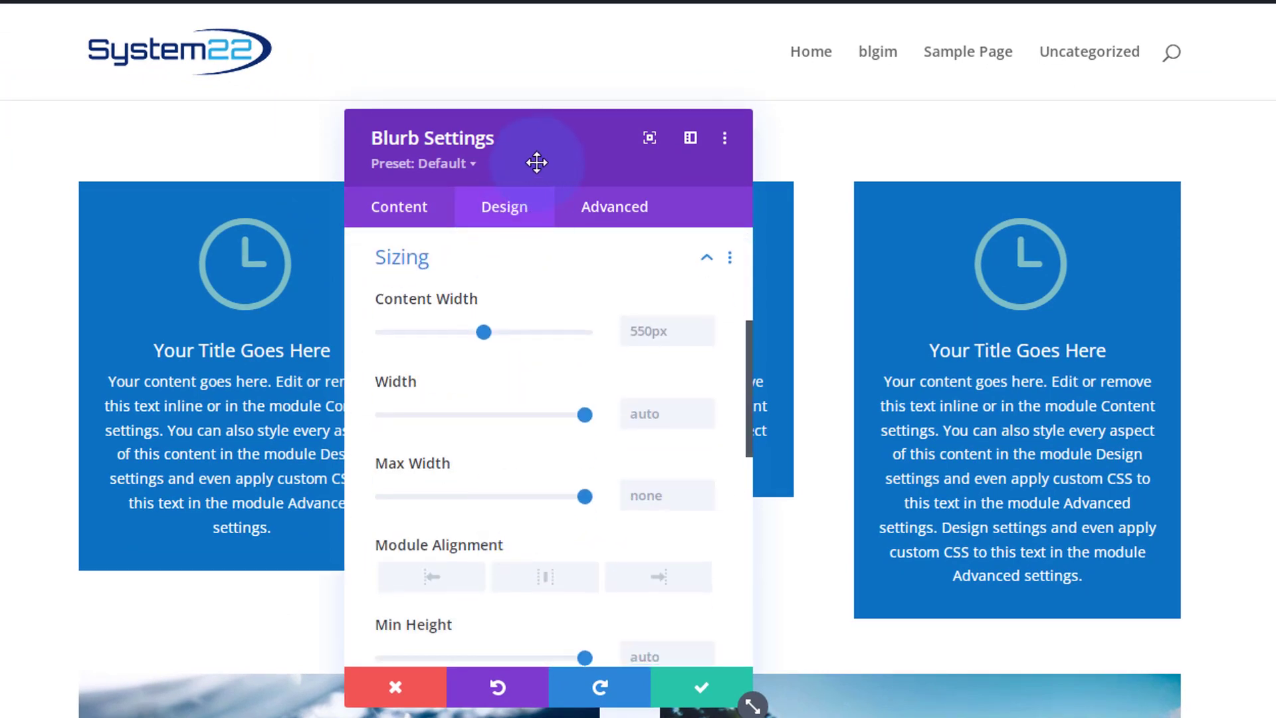
{"action": "left_click_drag", "start_coordinate": [537, 163], "coordinate": [618, 160]}
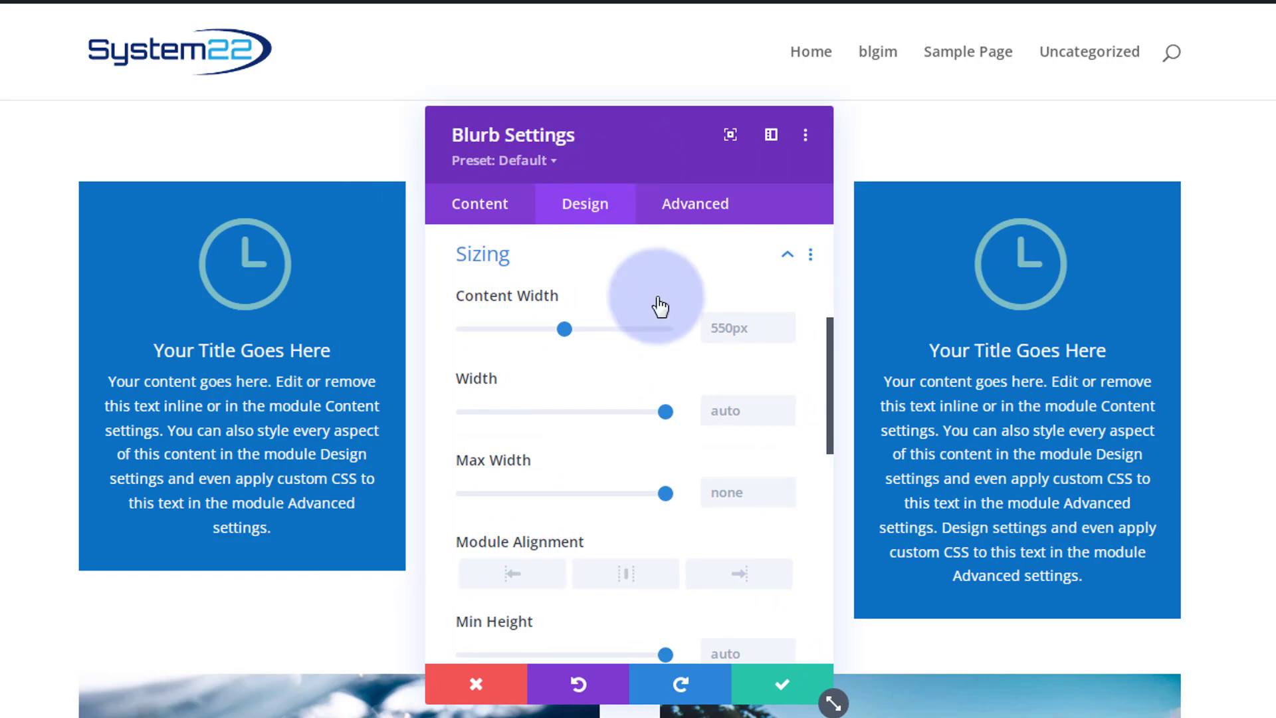
{"action": "scroll", "coordinate": [623, 421], "scroll_direction": "down", "scroll_amount": 5}
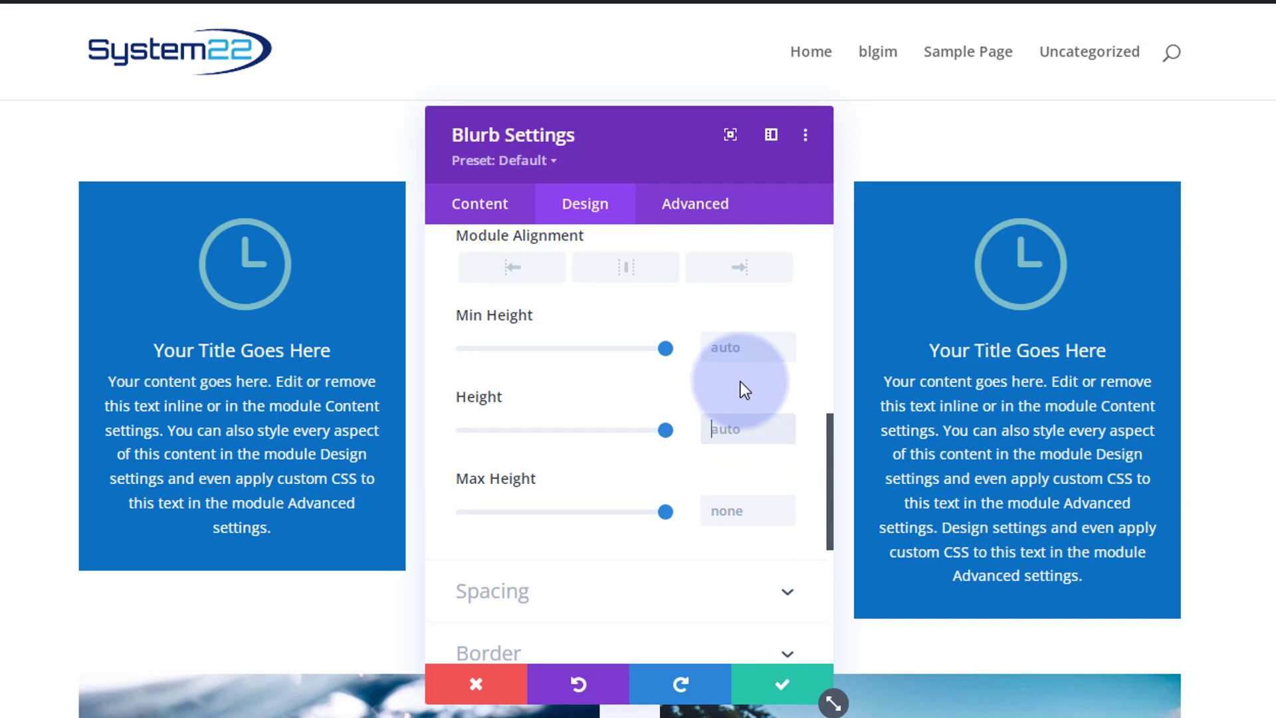
{"action": "type", "text": "350px"}
Step: Increase the first blurb's height to 450px and save its settings
{"action": "left_click_drag", "start_coordinate": [713, 416], "coordinate": [718, 430]}
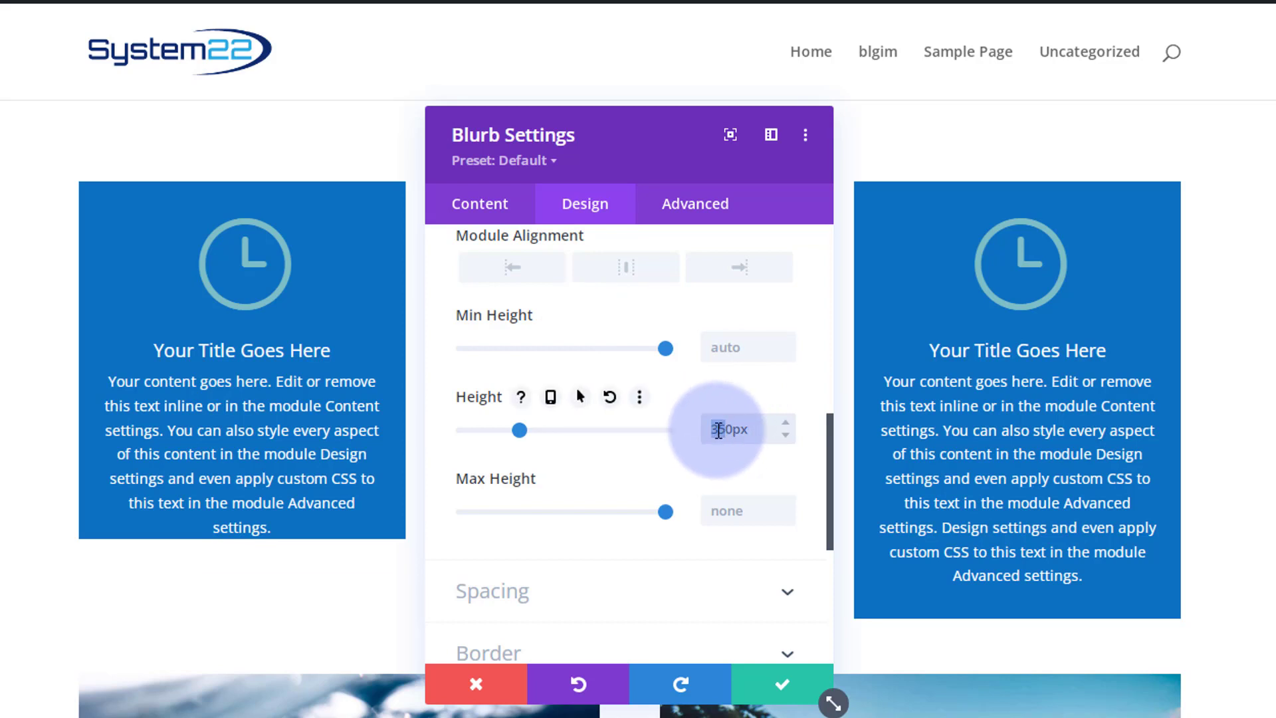
{"action": "type", "text": "4"}
{"action": "key", "text": "Delete"}
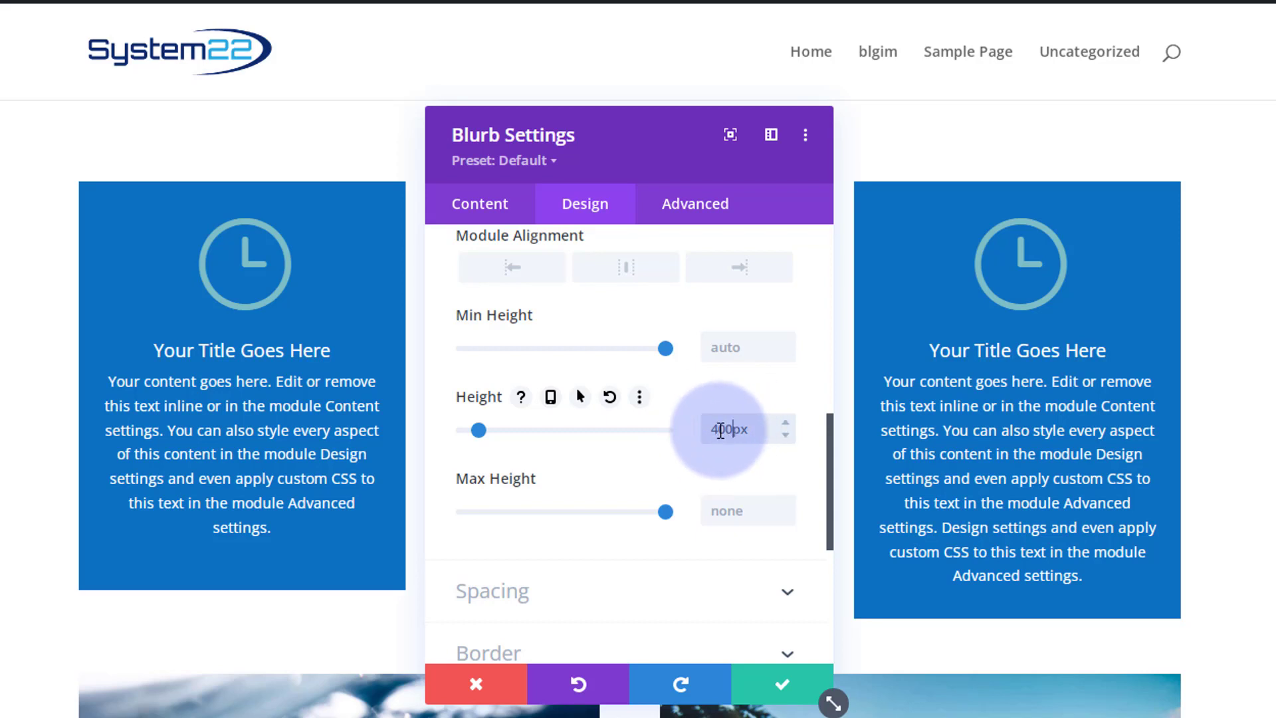
{"action": "left_click_drag", "start_coordinate": [718, 430], "coordinate": [724, 431]}
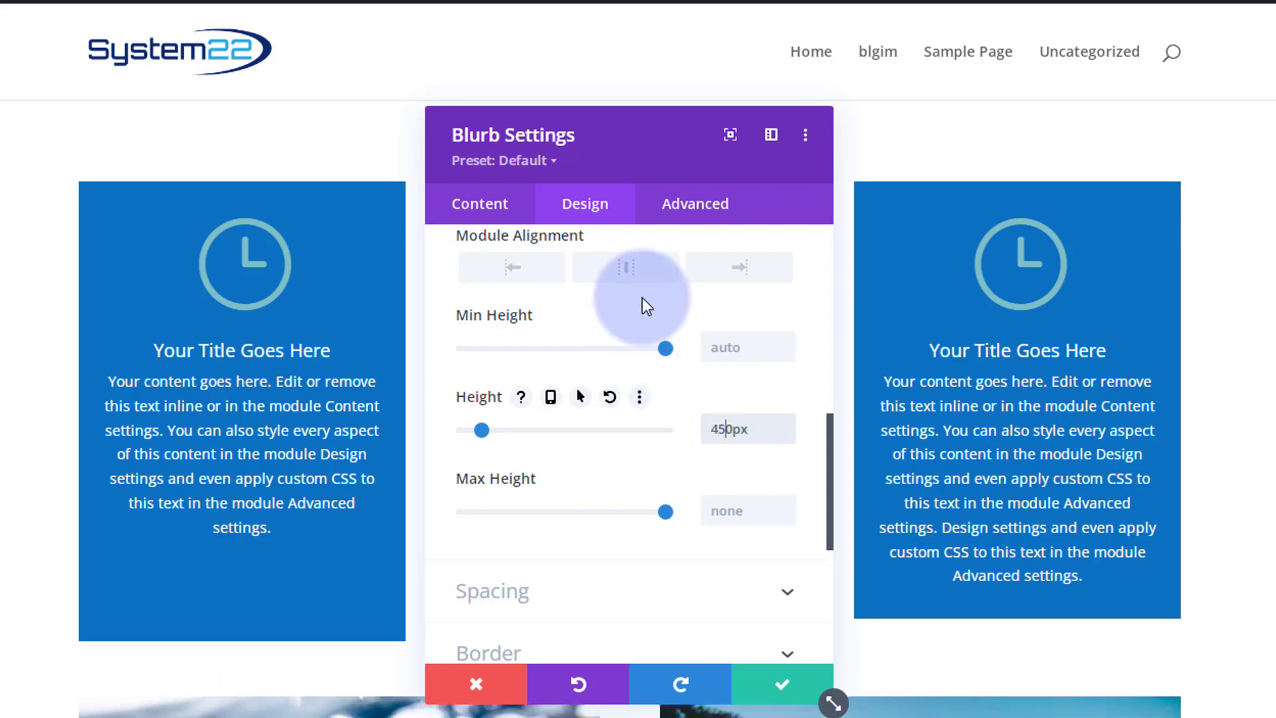
{"action": "left_click_drag", "start_coordinate": [754, 430], "coordinate": [698, 431]}
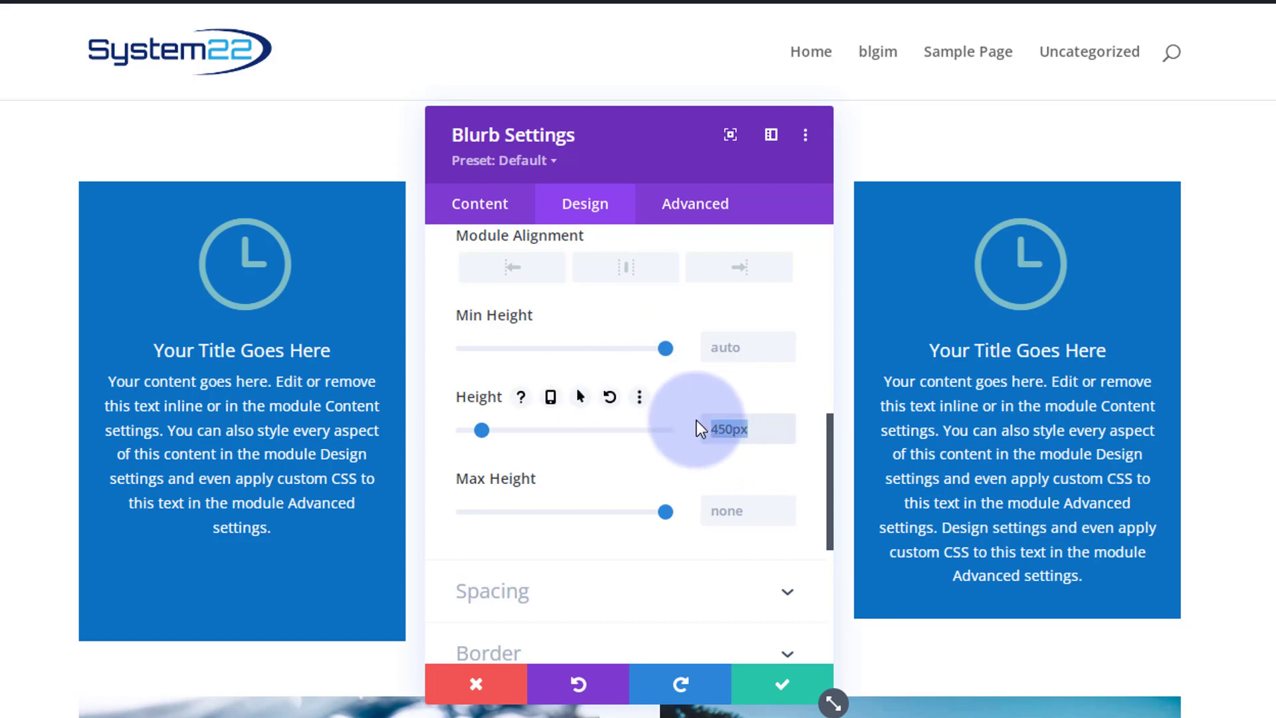
{"action": "left_click", "coordinate": [783, 682]}
Step: Set the middle blurb's height to 450px and save its settings
{"action": "mouse_move", "coordinate": [584, 305]}
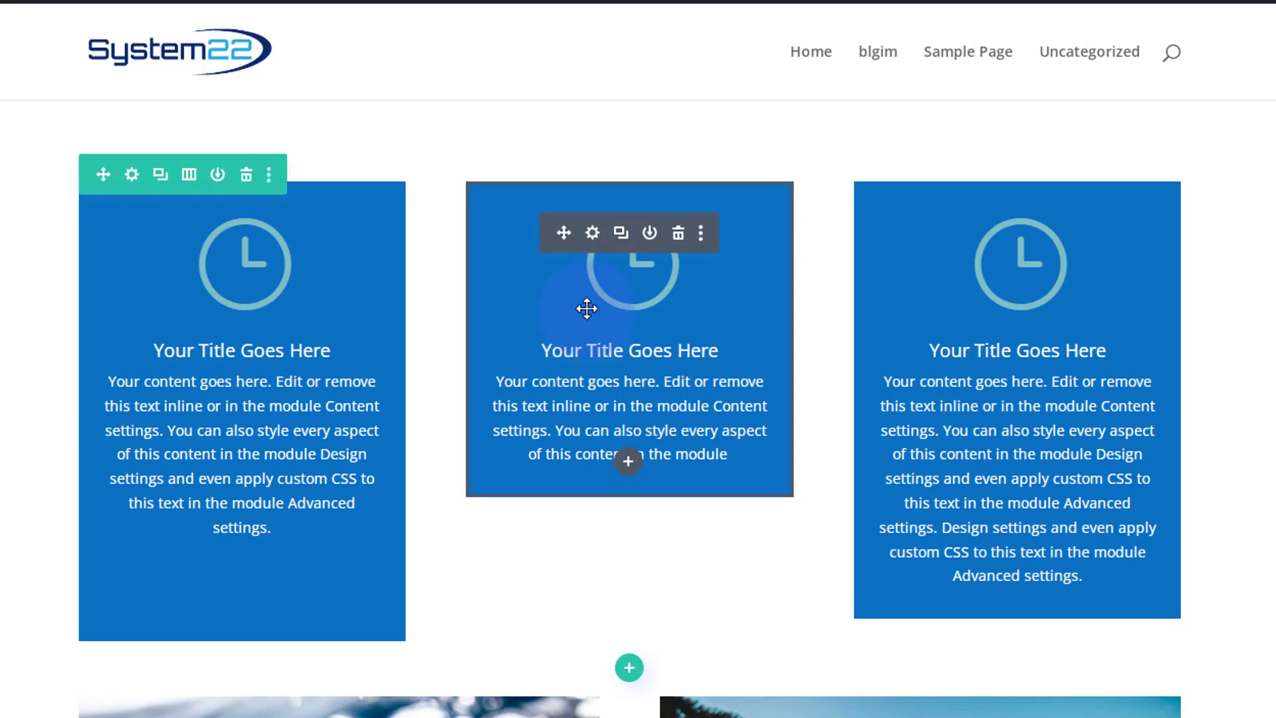
{"action": "left_click", "coordinate": [593, 232]}
{"action": "left_click", "coordinate": [585, 206]}
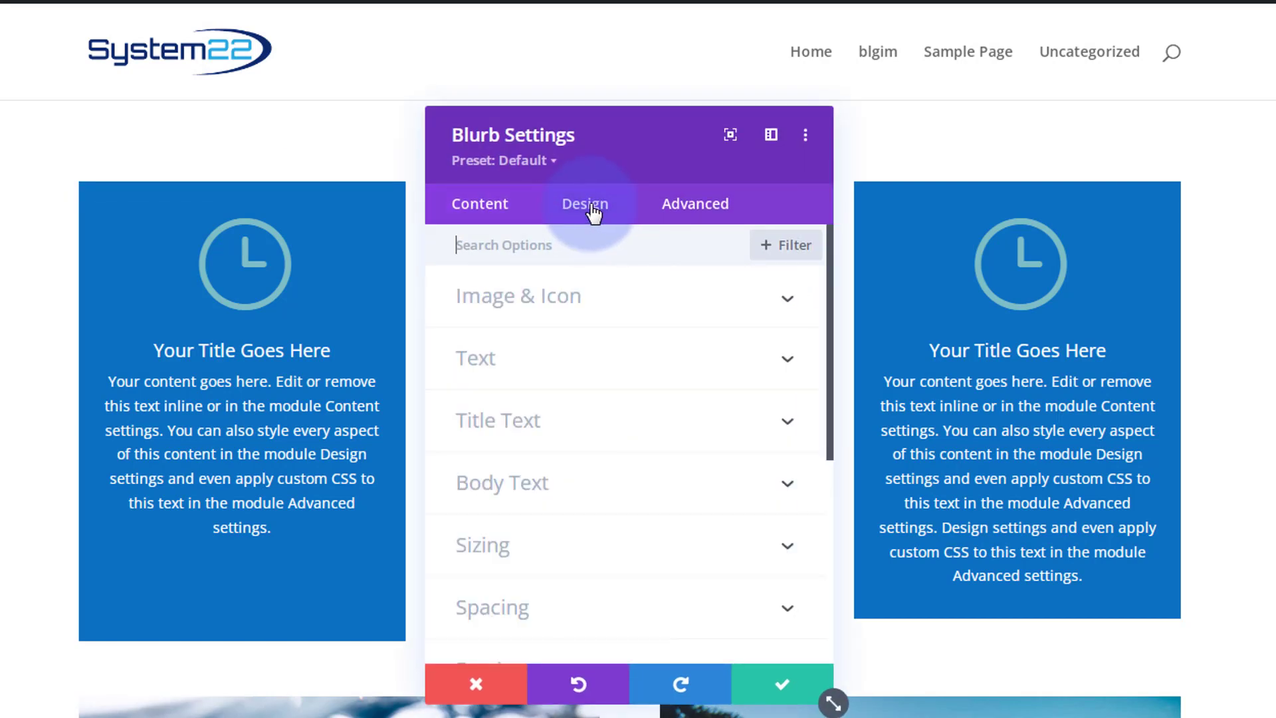
{"action": "scroll", "coordinate": [621, 485], "scroll_direction": "down", "scroll_amount": 2}
{"action": "left_click", "coordinate": [621, 445]}
{"action": "scroll", "coordinate": [625, 459], "scroll_direction": "down", "scroll_amount": 3}
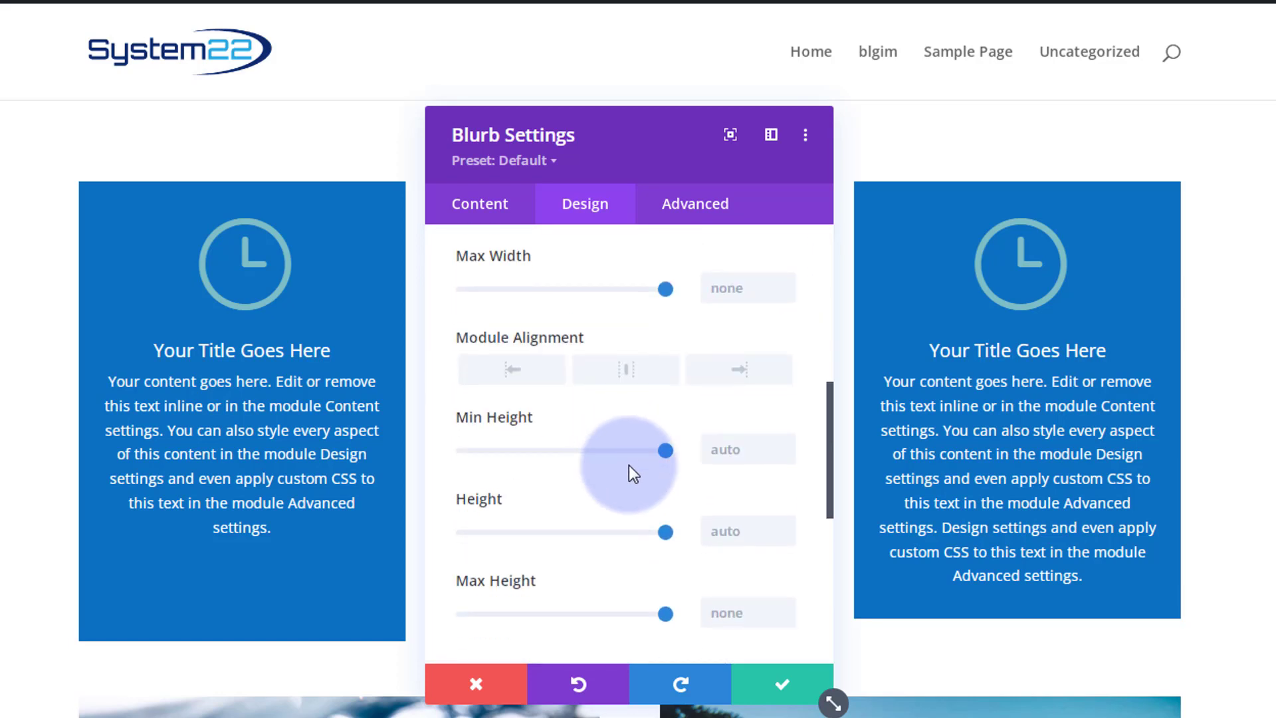
{"action": "left_click", "coordinate": [710, 531]}
{"action": "type", "text": "450px"}
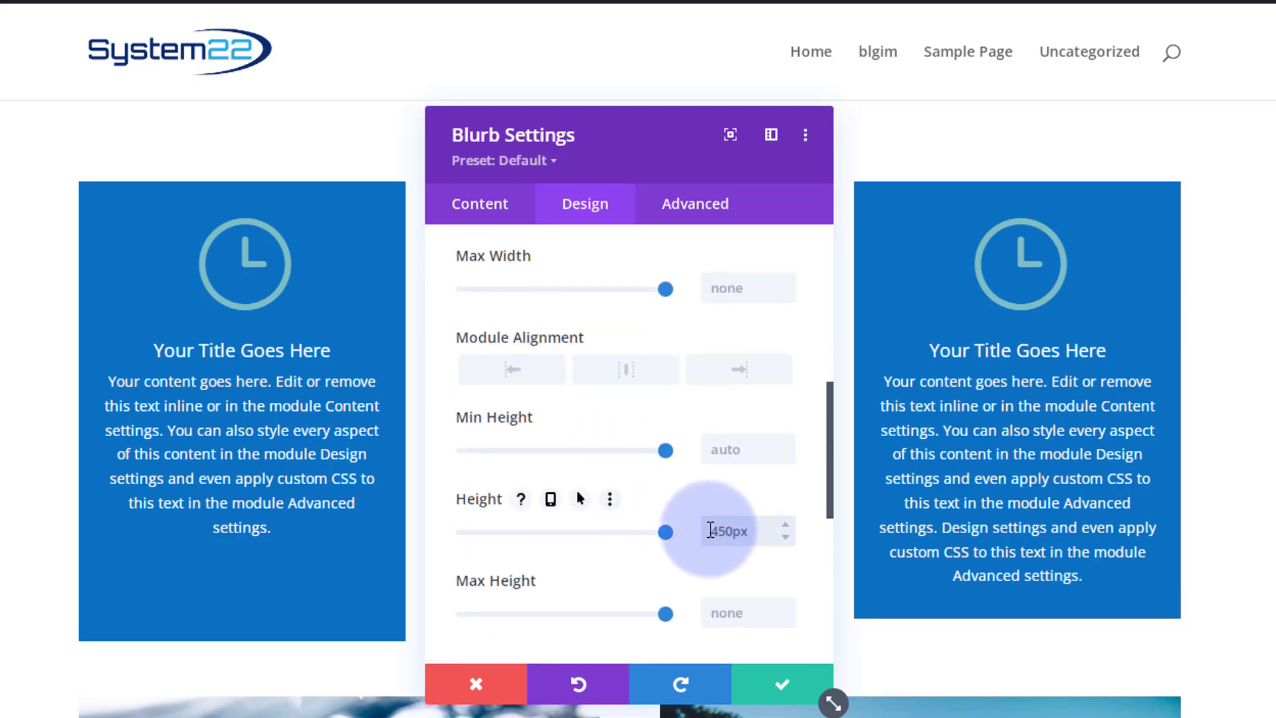
{"action": "left_click", "coordinate": [774, 685]}
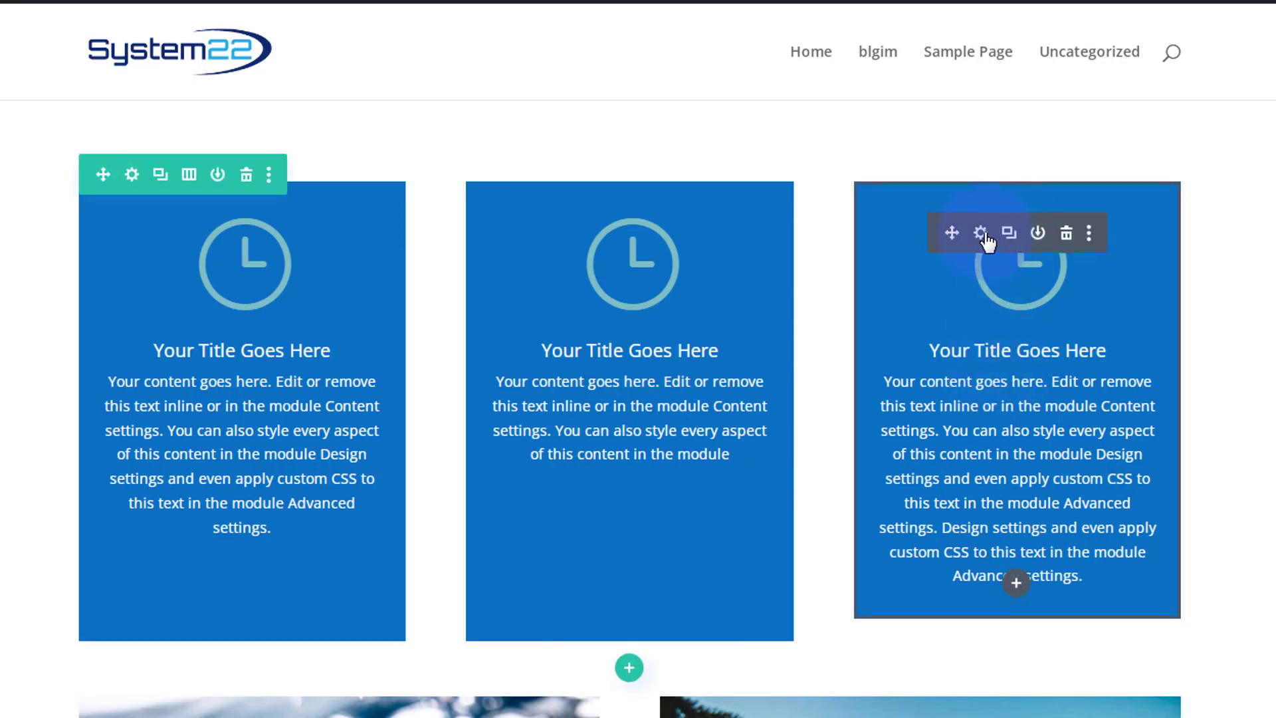
Step: Set the third blurb's height to 450px and save its settings
{"action": "left_click", "coordinate": [981, 233]}
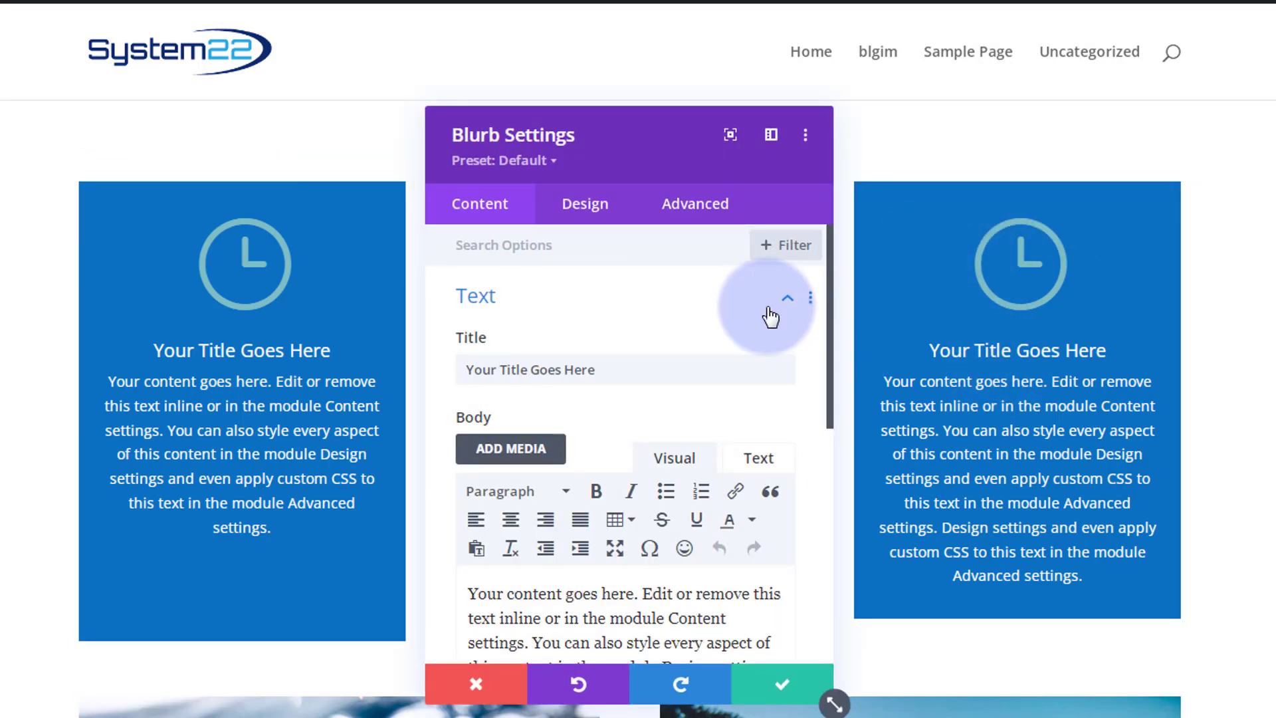
{"action": "scroll", "coordinate": [771, 312], "scroll_direction": "down", "scroll_amount": 3}
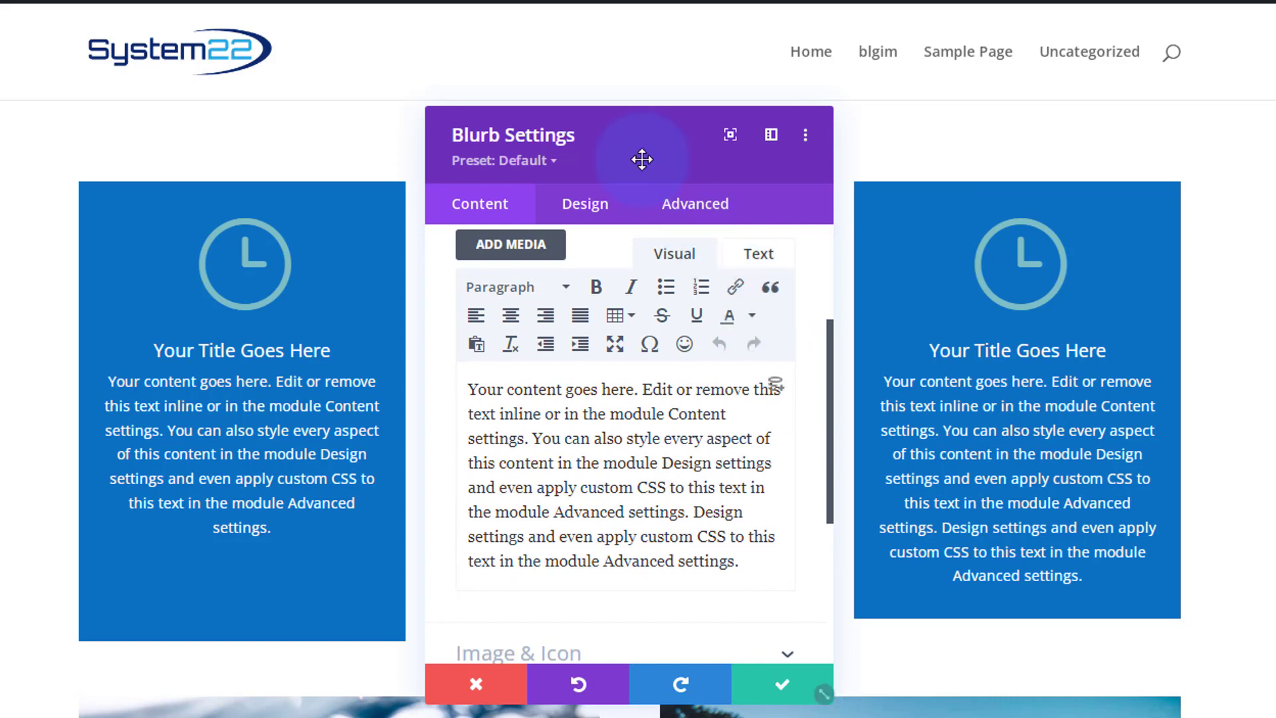
{"action": "left_click", "coordinate": [602, 204]}
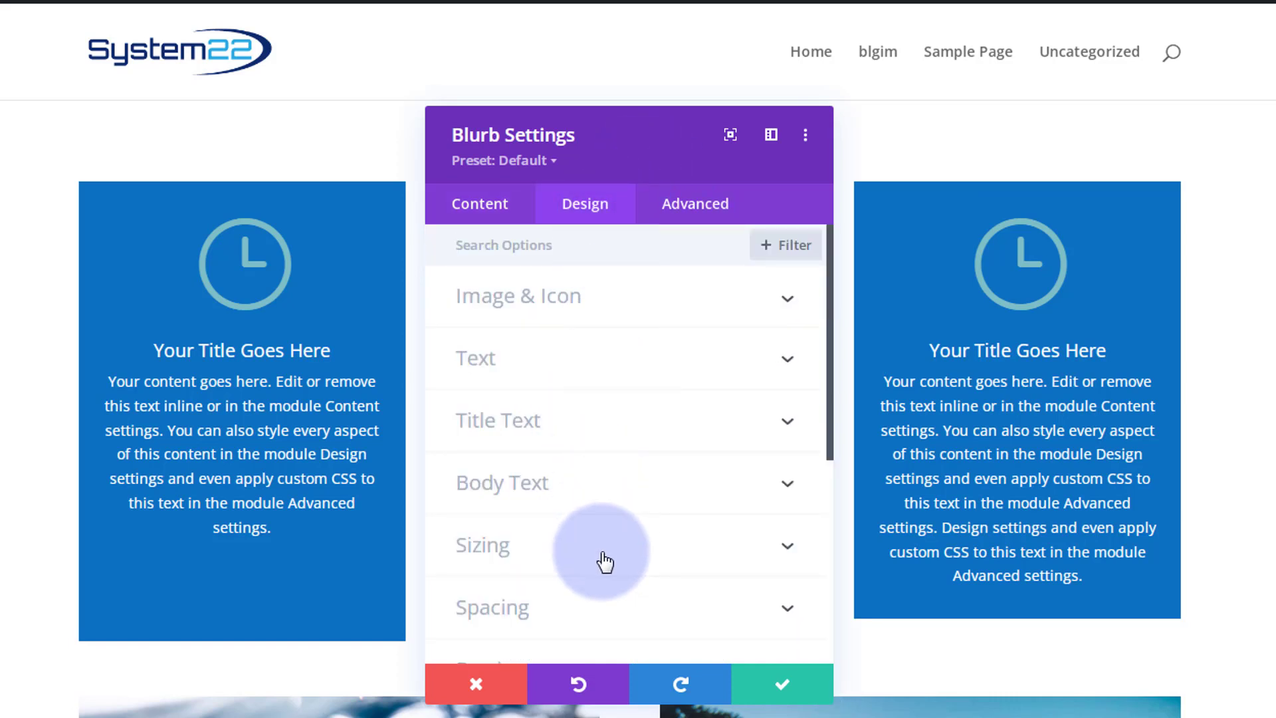
{"action": "left_click", "coordinate": [605, 561]}
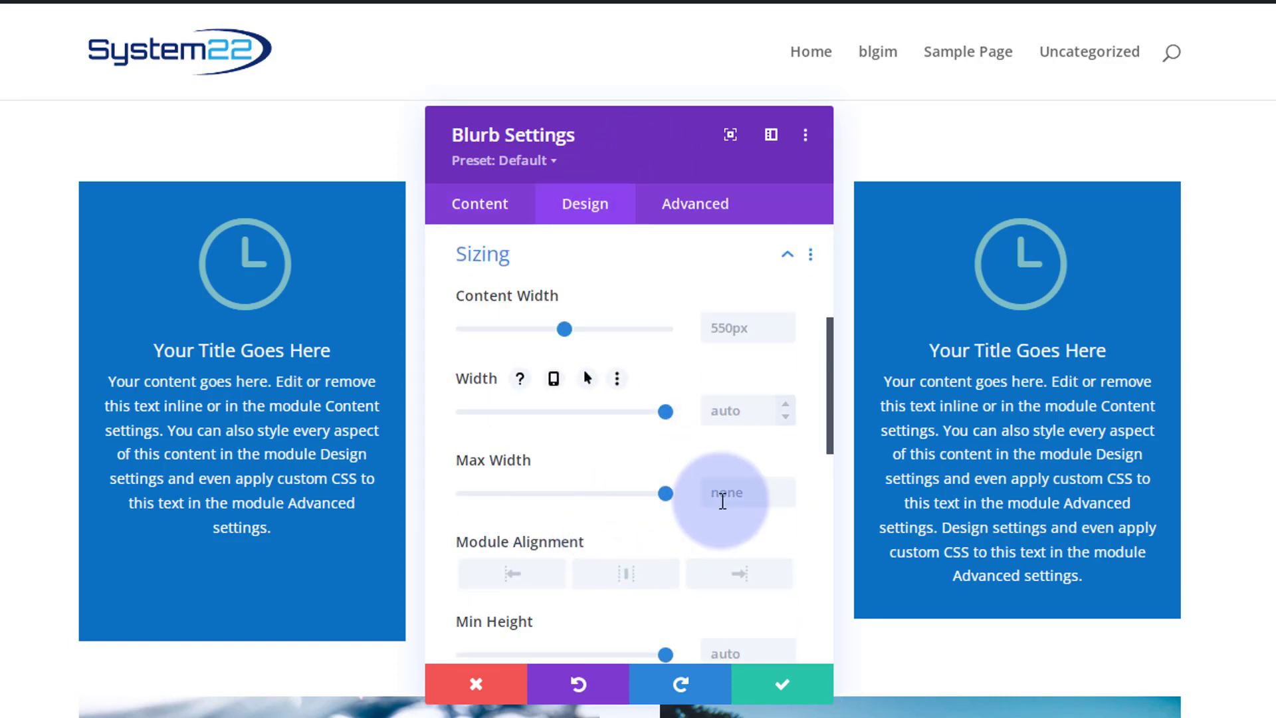
{"action": "scroll", "coordinate": [722, 501], "scroll_direction": "down", "scroll_amount": 5}
{"action": "left_click", "coordinate": [729, 430]}
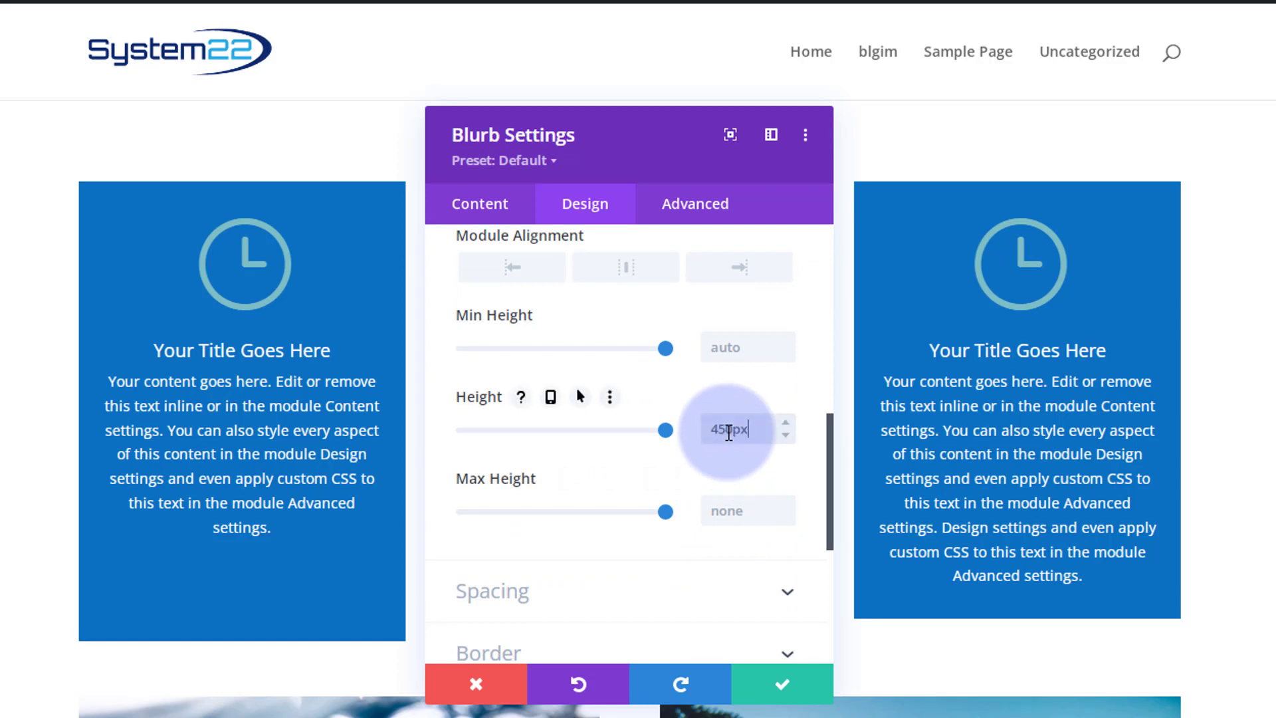
{"action": "left_click", "coordinate": [782, 678]}
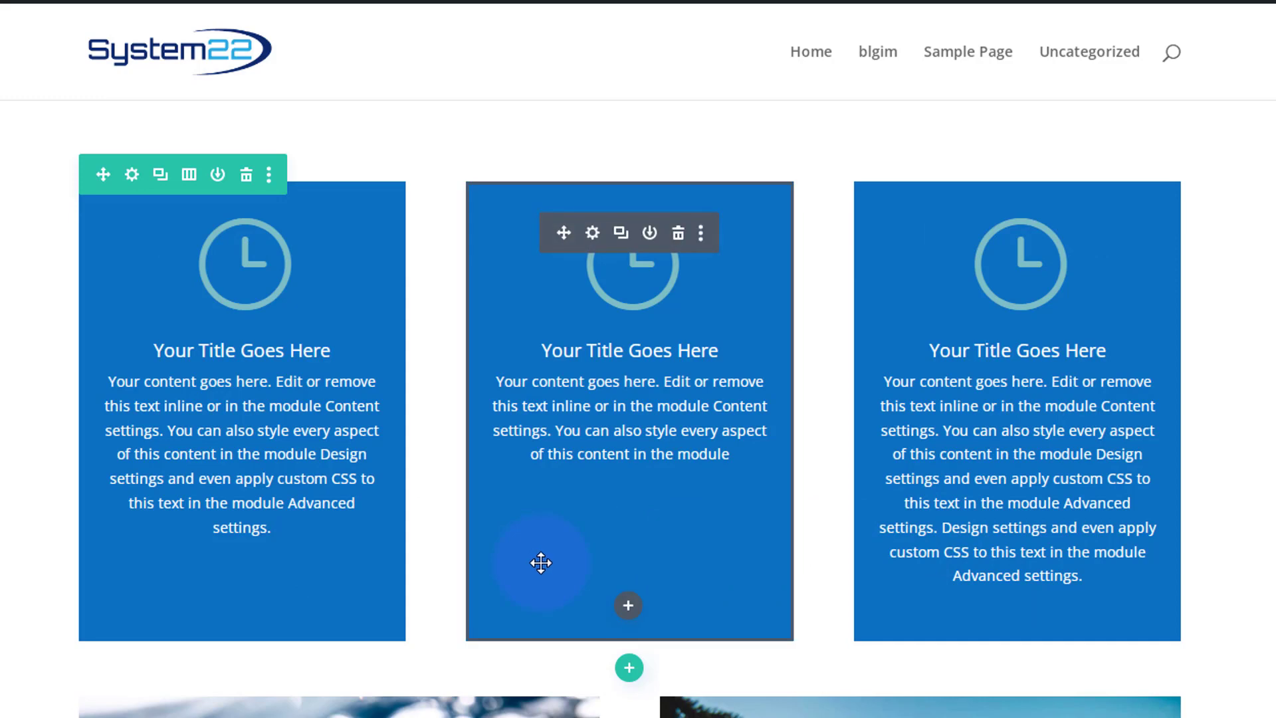
Step: Clear the fixed height from the middle blurb and save its settings
{"action": "left_click", "coordinate": [592, 234]}
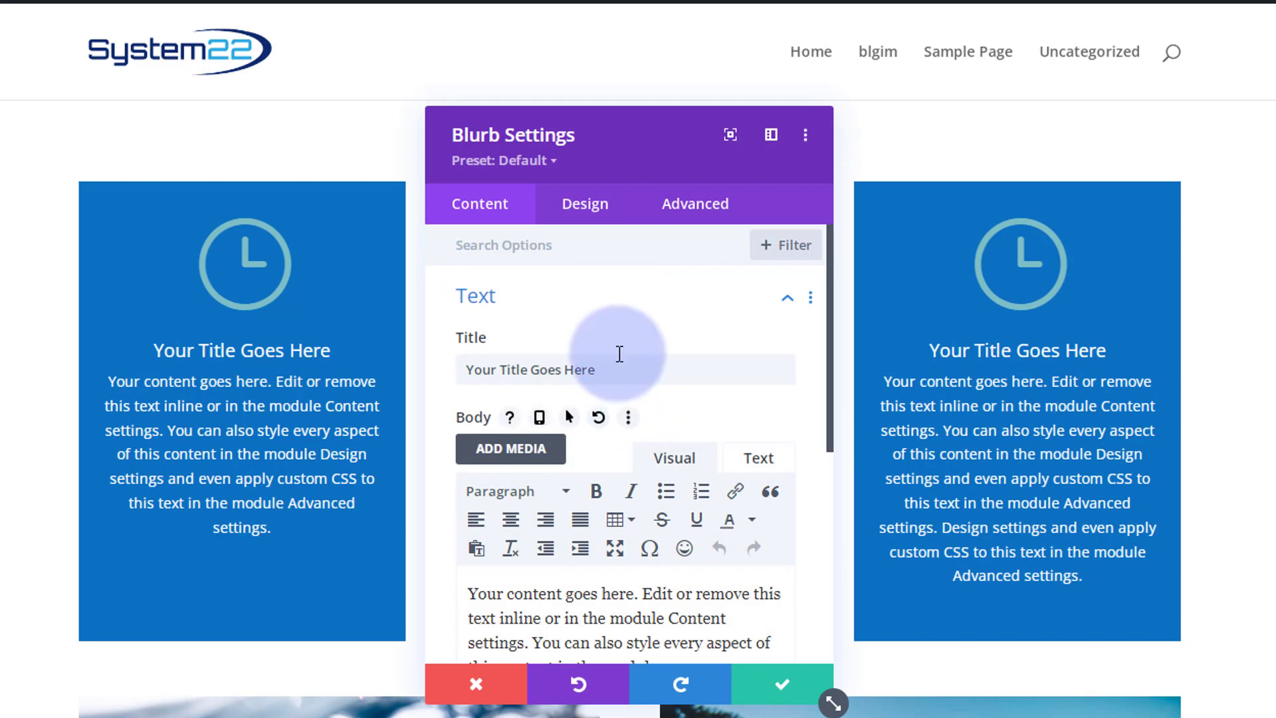
{"action": "left_click", "coordinate": [583, 207]}
{"action": "left_click", "coordinate": [639, 547]}
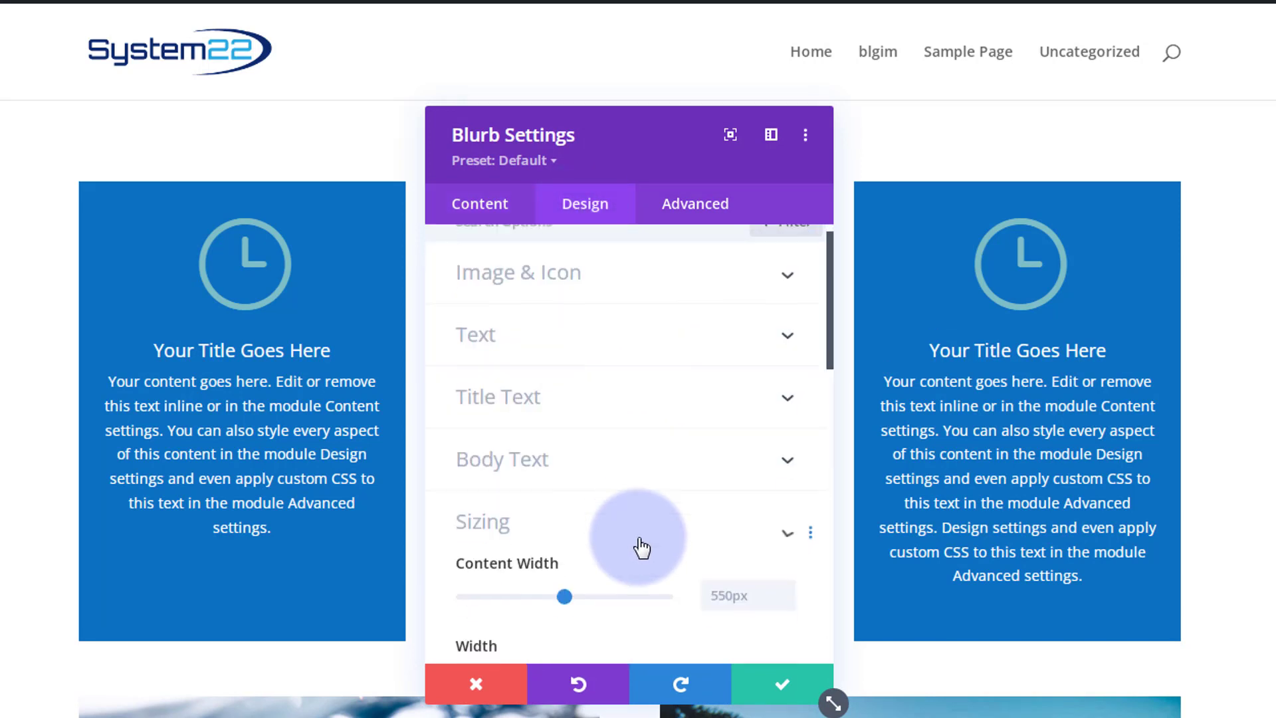
{"action": "scroll", "coordinate": [688, 603], "scroll_direction": "down", "scroll_amount": 2}
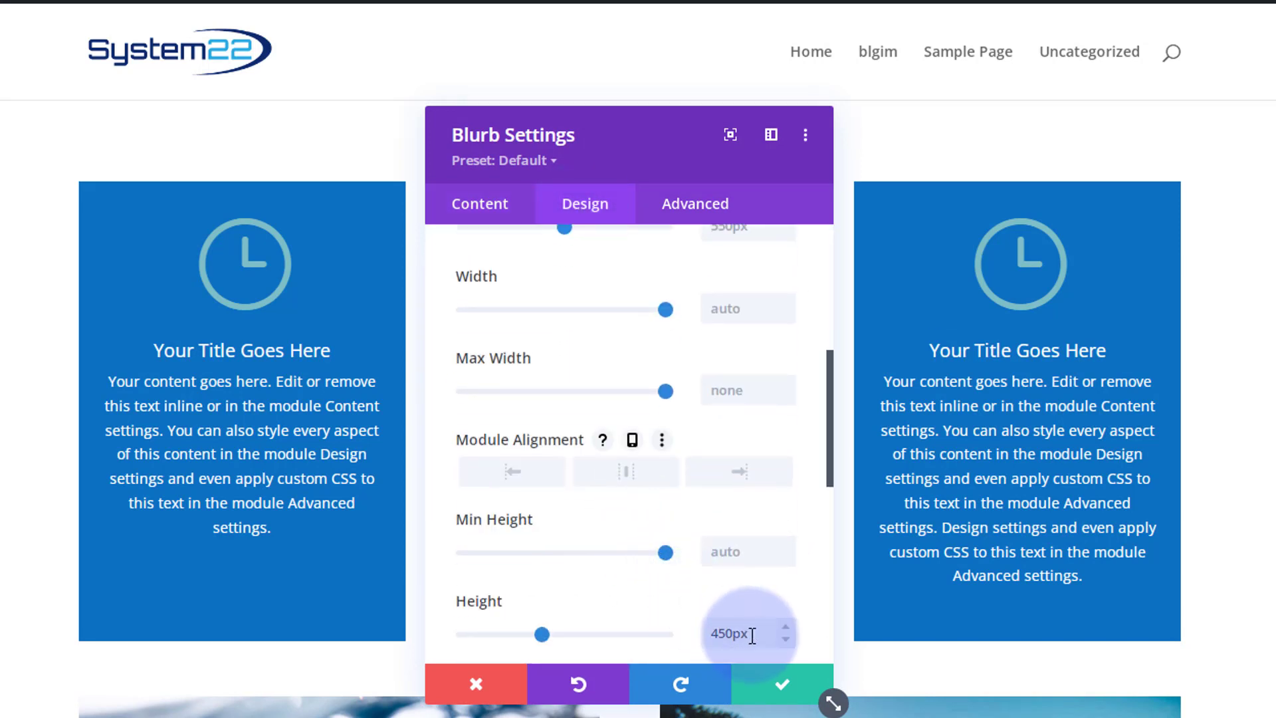
{"action": "left_click_drag", "start_coordinate": [753, 634], "coordinate": [681, 631]}
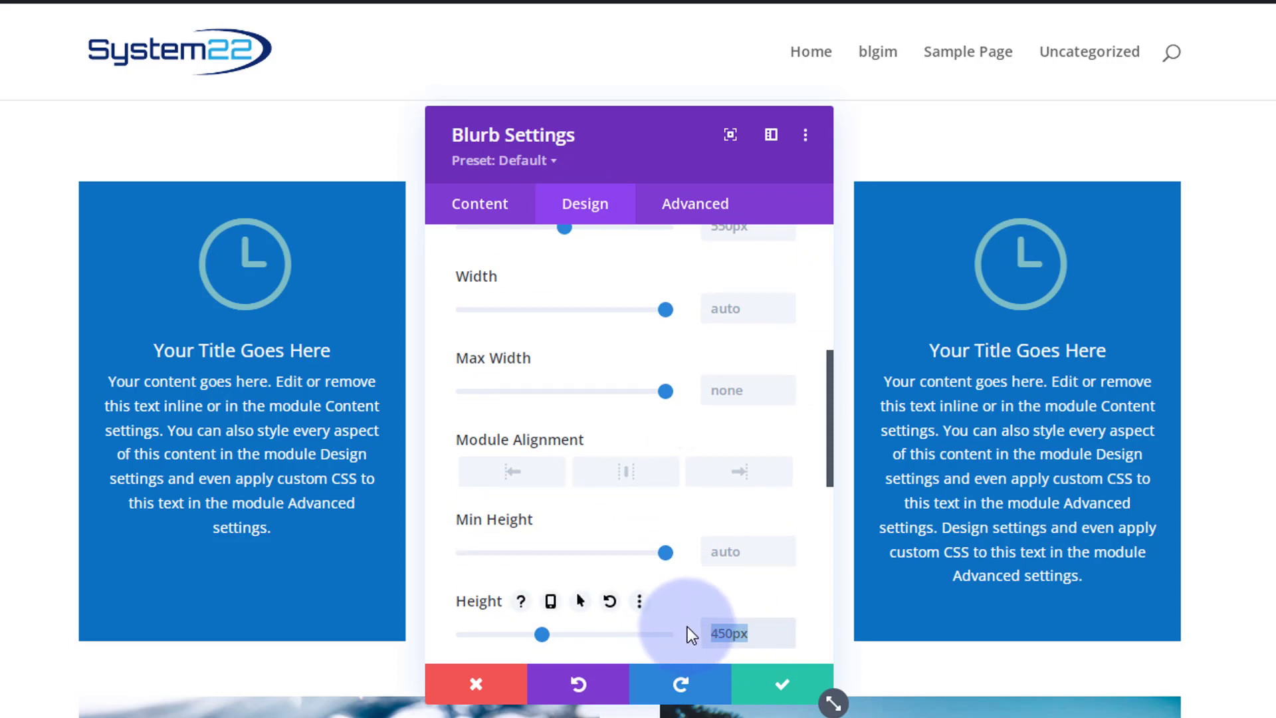
{"action": "key", "text": "BackSpace"}
{"action": "left_click", "coordinate": [778, 686]}
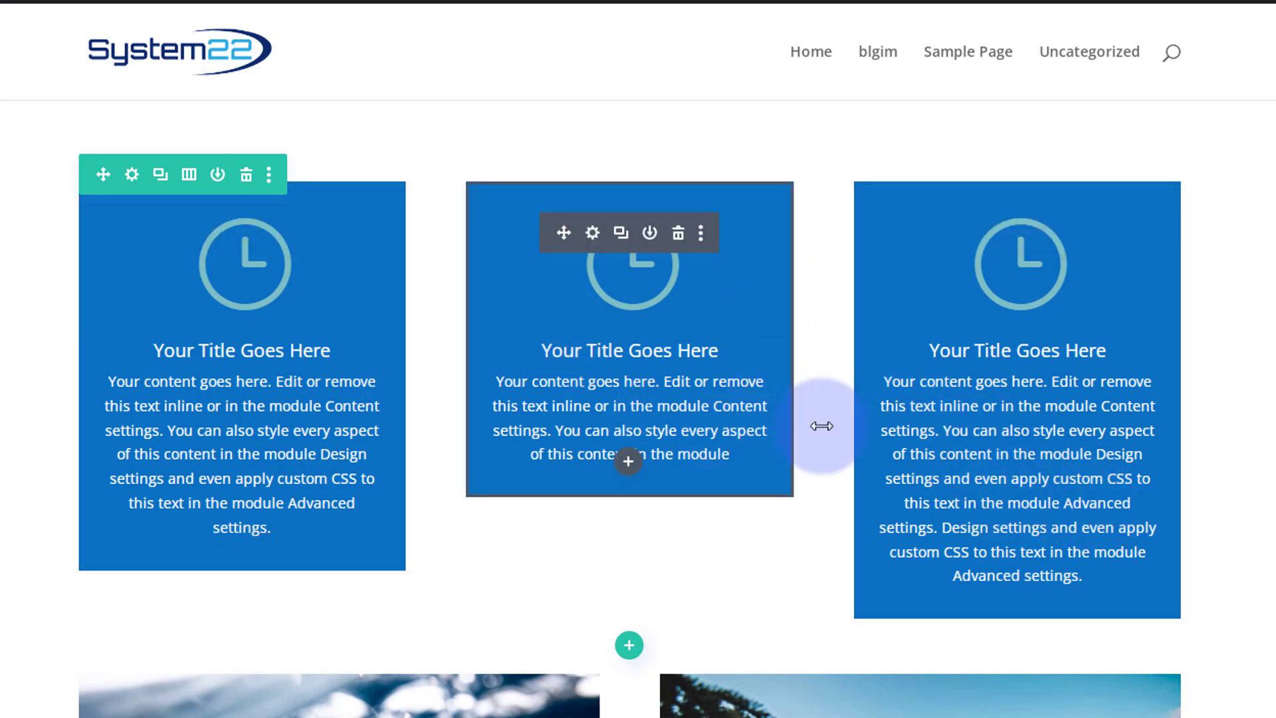
Step: Enable Equalize Column Heights in the sizing options of the row containing the three blurbs
{"action": "left_click", "coordinate": [133, 176]}
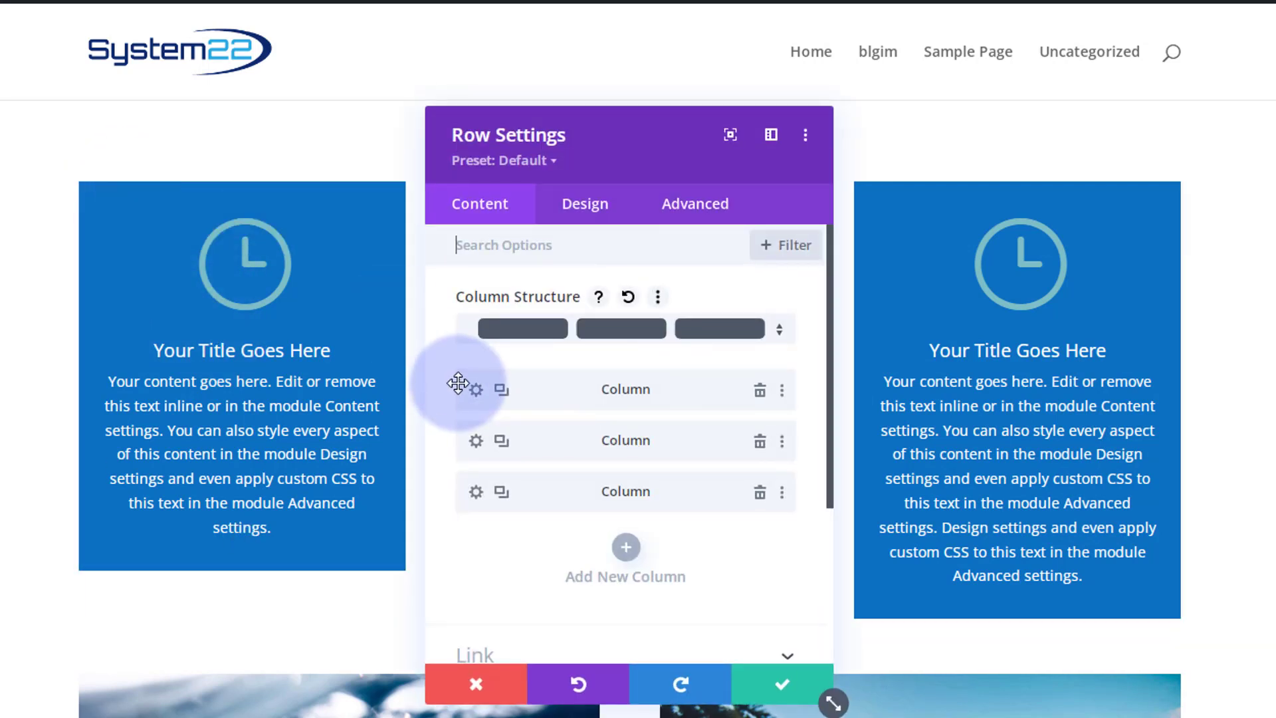
{"action": "left_click", "coordinate": [588, 214]}
{"action": "left_click", "coordinate": [610, 296]}
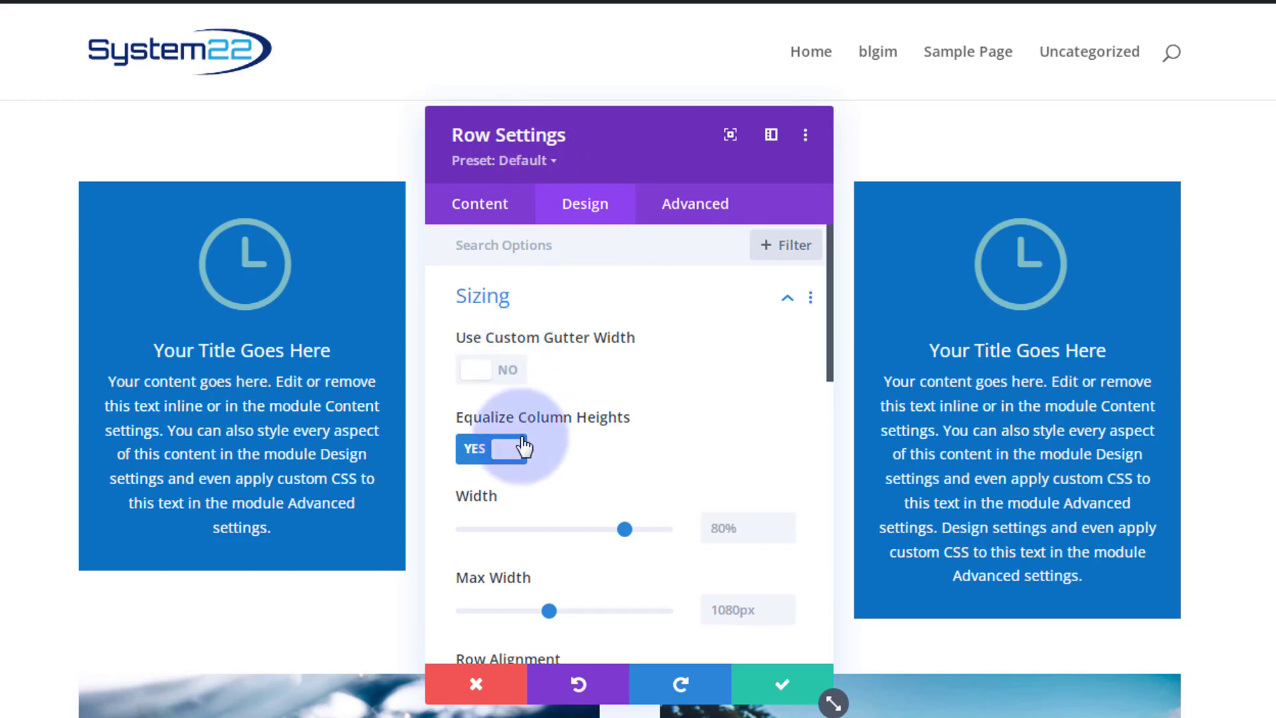
{"action": "left_click", "coordinate": [477, 450]}
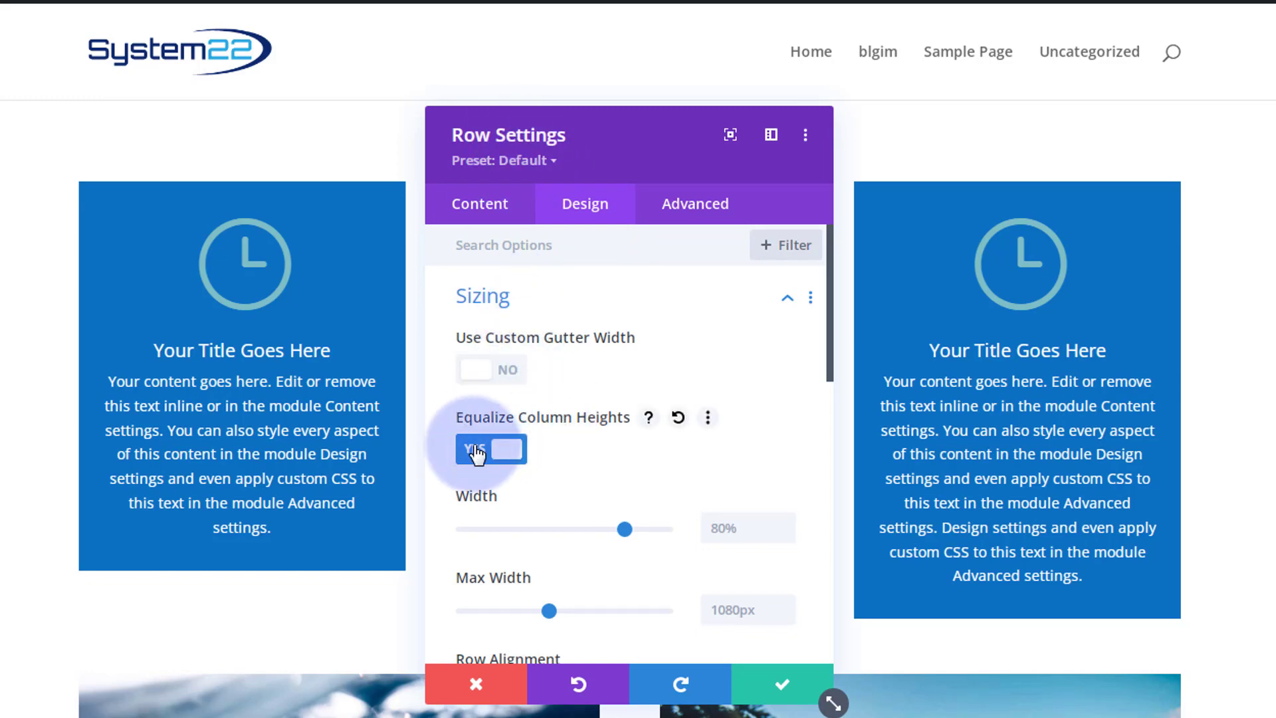
{"action": "left_click", "coordinate": [476, 450]}
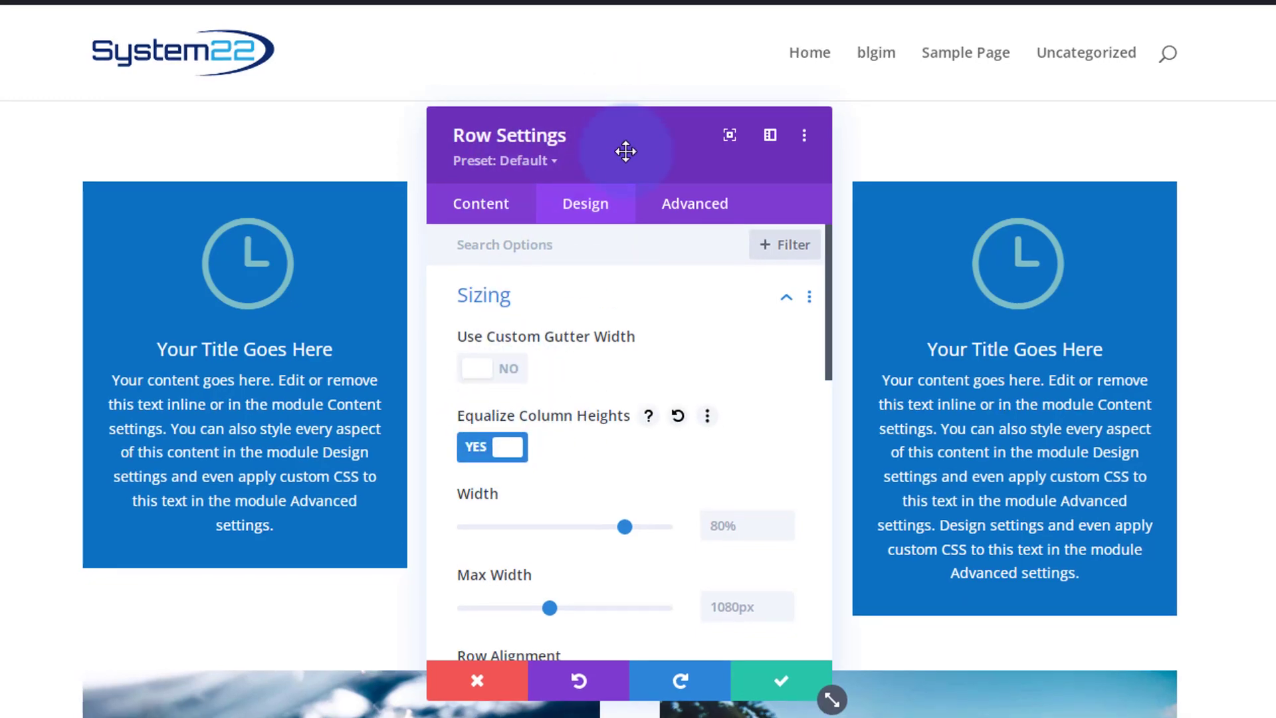
Step: Give the row's first column the blue background colour #0c71c3 and save the column settings
{"action": "left_click_drag", "start_coordinate": [625, 151], "coordinate": [1089, 161]}
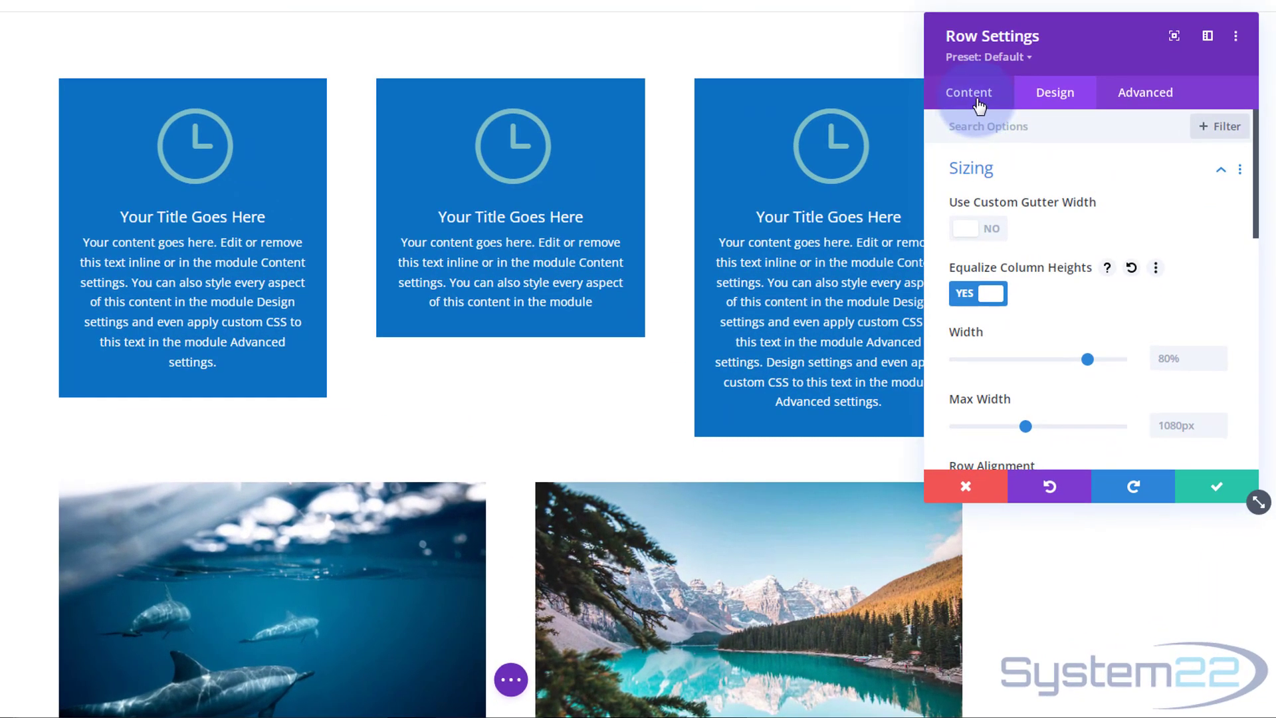
{"action": "left_click", "coordinate": [979, 105]}
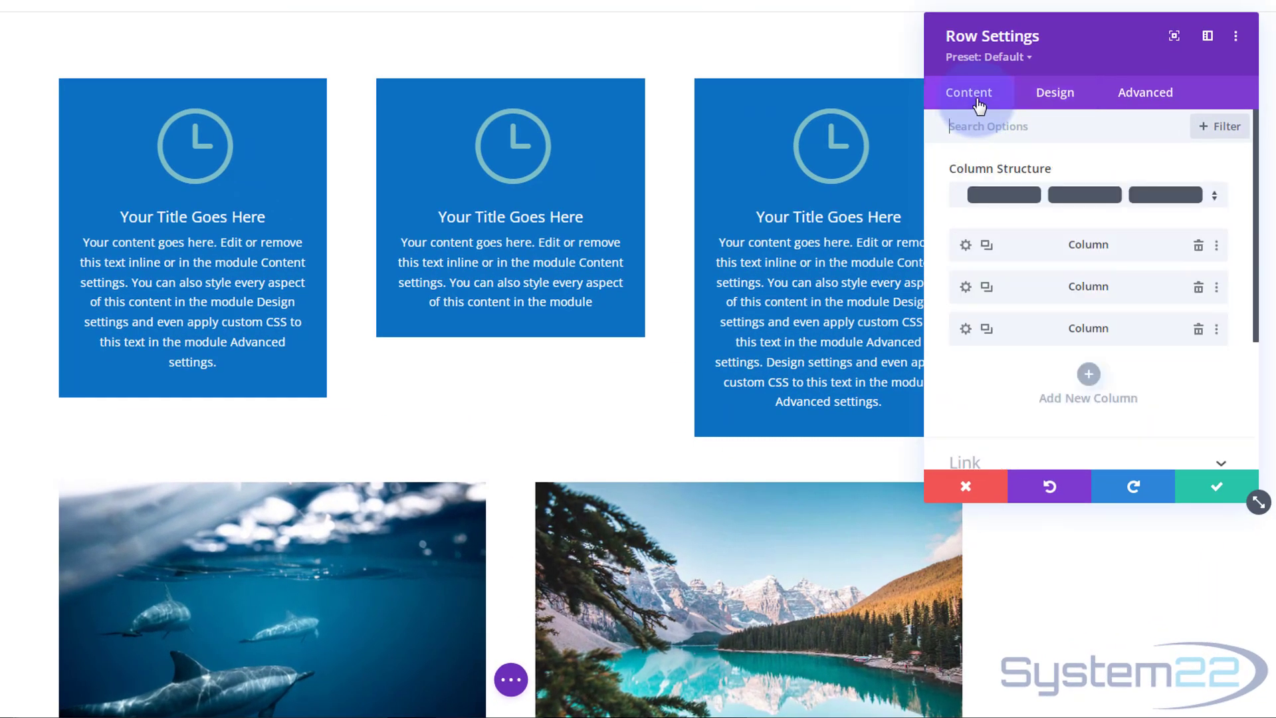
{"action": "left_click", "coordinate": [969, 248]}
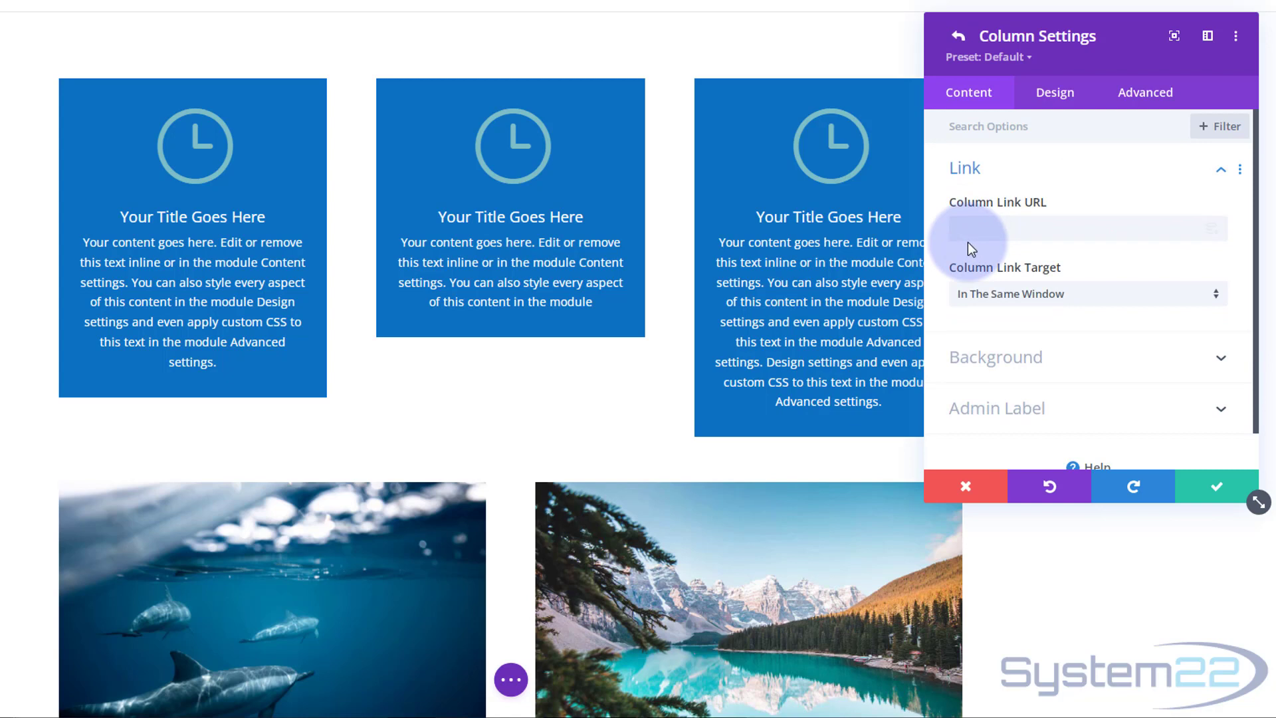
{"action": "left_click", "coordinate": [1090, 359]}
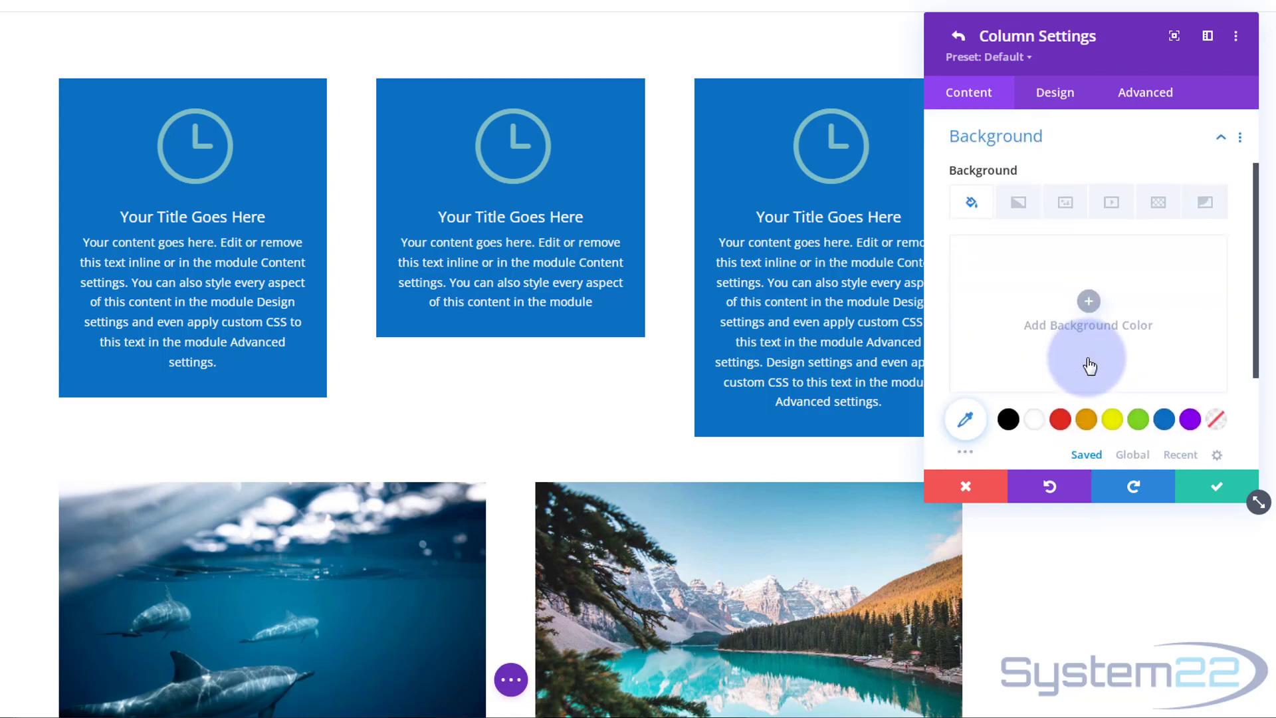
{"action": "left_click", "coordinate": [1165, 419]}
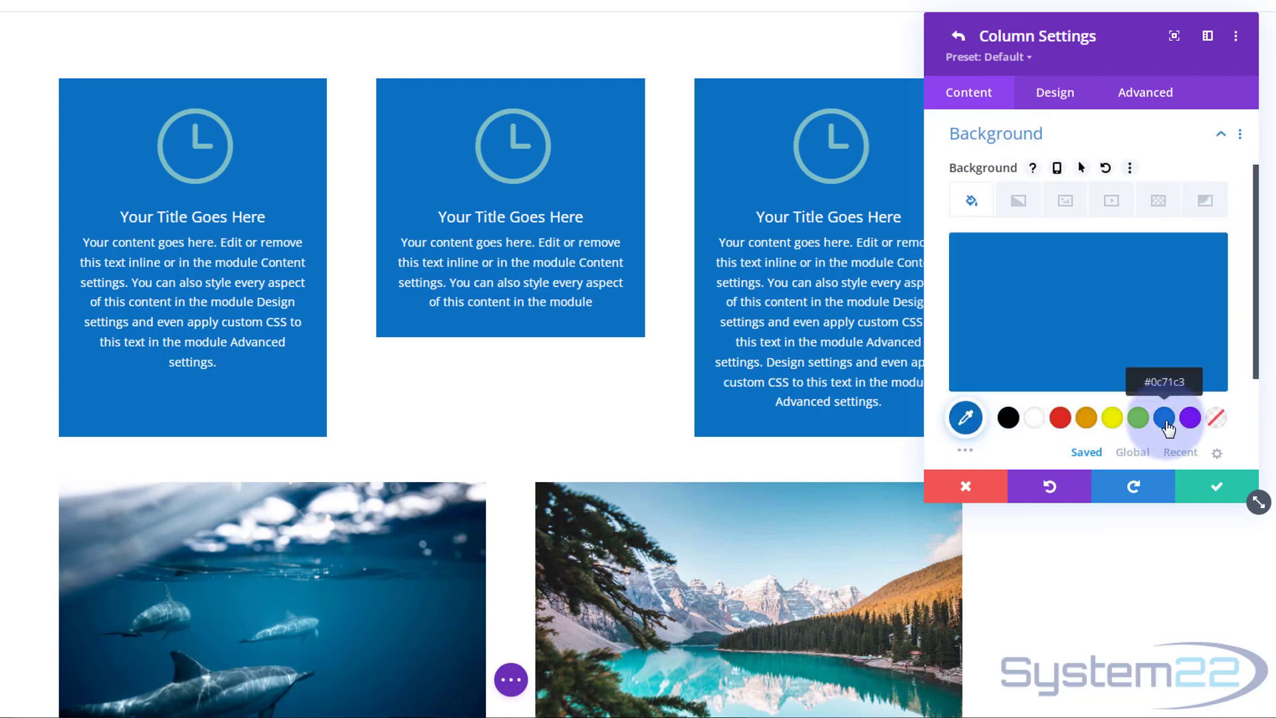
{"action": "left_click", "coordinate": [1203, 482]}
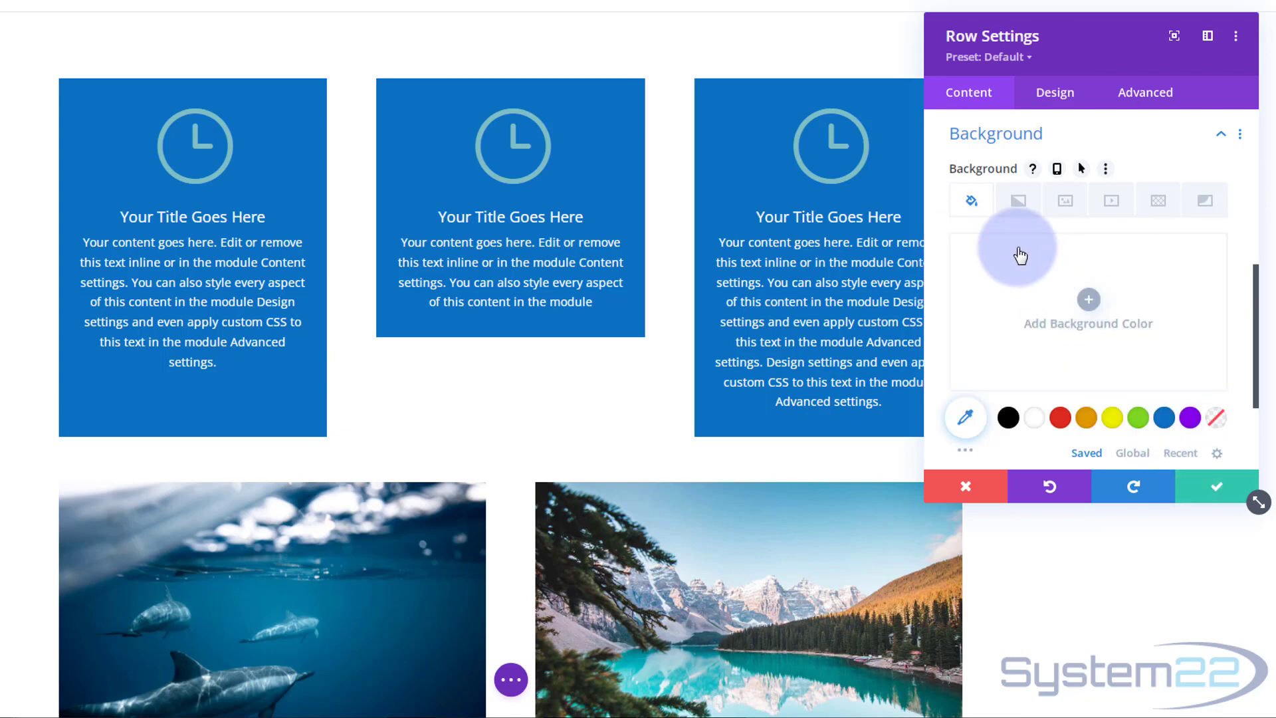
Step: Give the row's second column the same blue background colour as the first column and save the settings
{"action": "scroll", "coordinate": [977, 232], "scroll_direction": "up", "scroll_amount": 4}
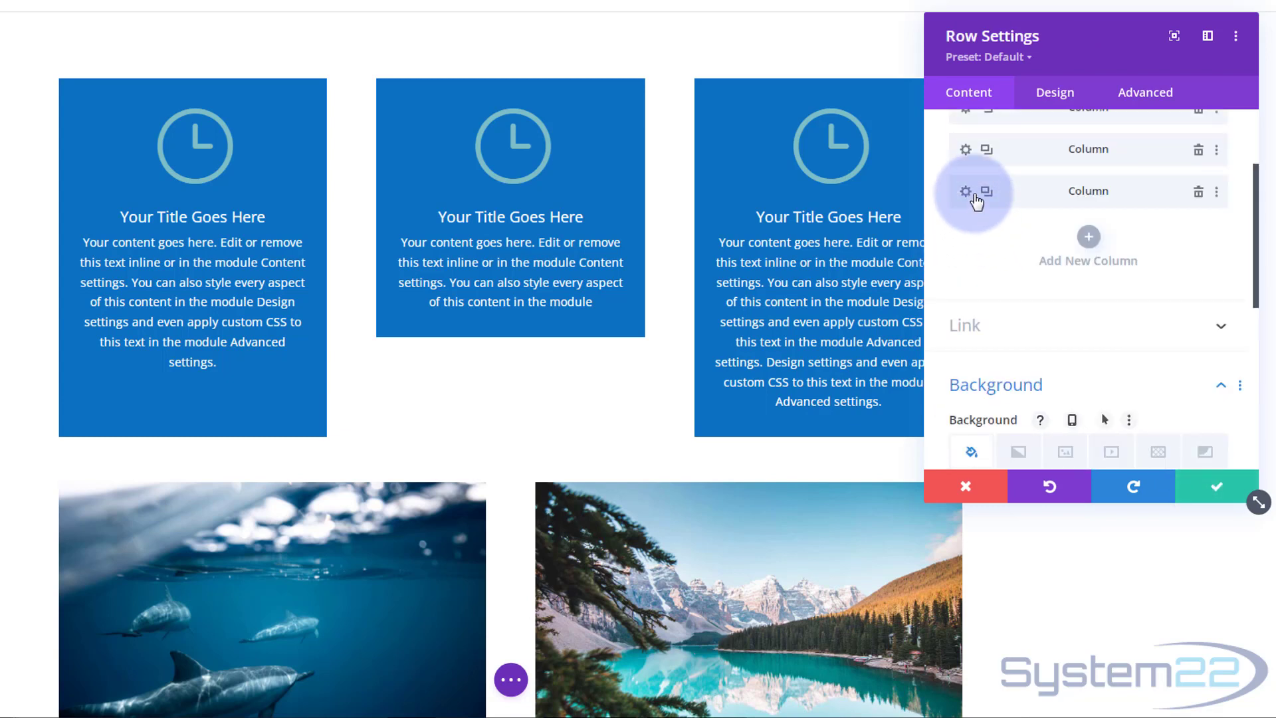
{"action": "left_click", "coordinate": [968, 155]}
{"action": "scroll", "coordinate": [997, 219], "scroll_direction": "down", "scroll_amount": 2}
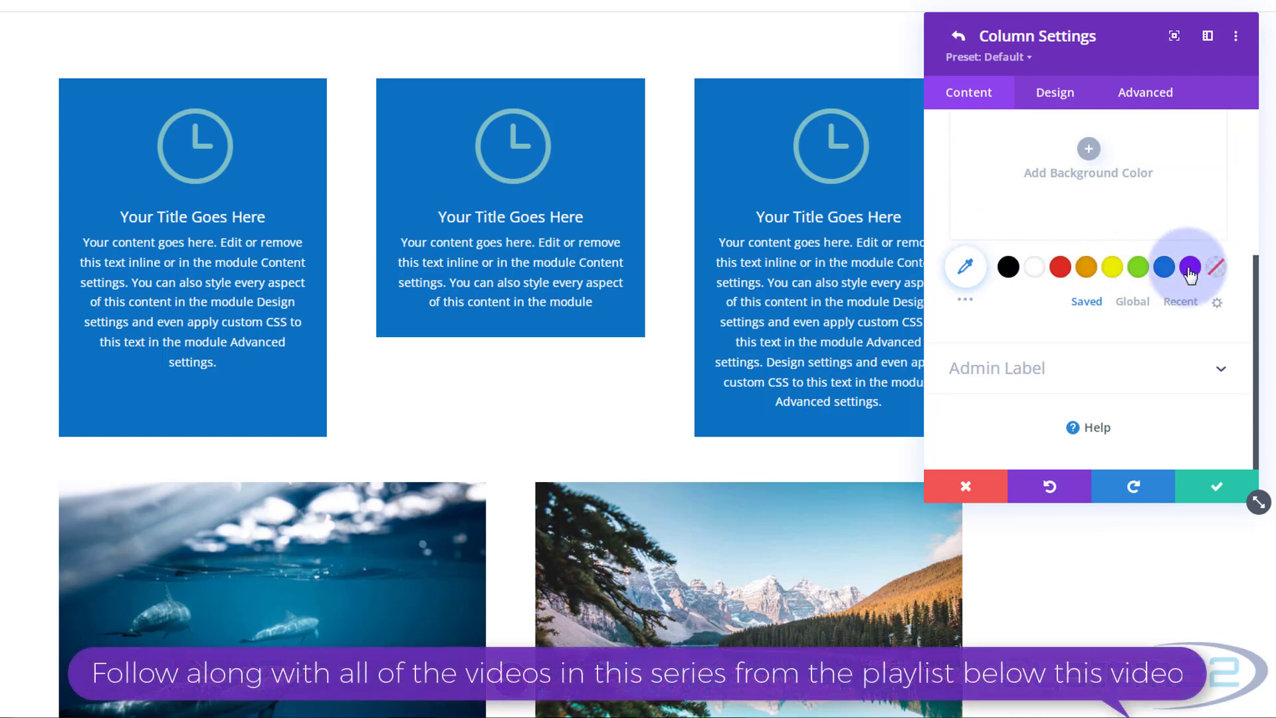
{"action": "left_click", "coordinate": [1166, 269]}
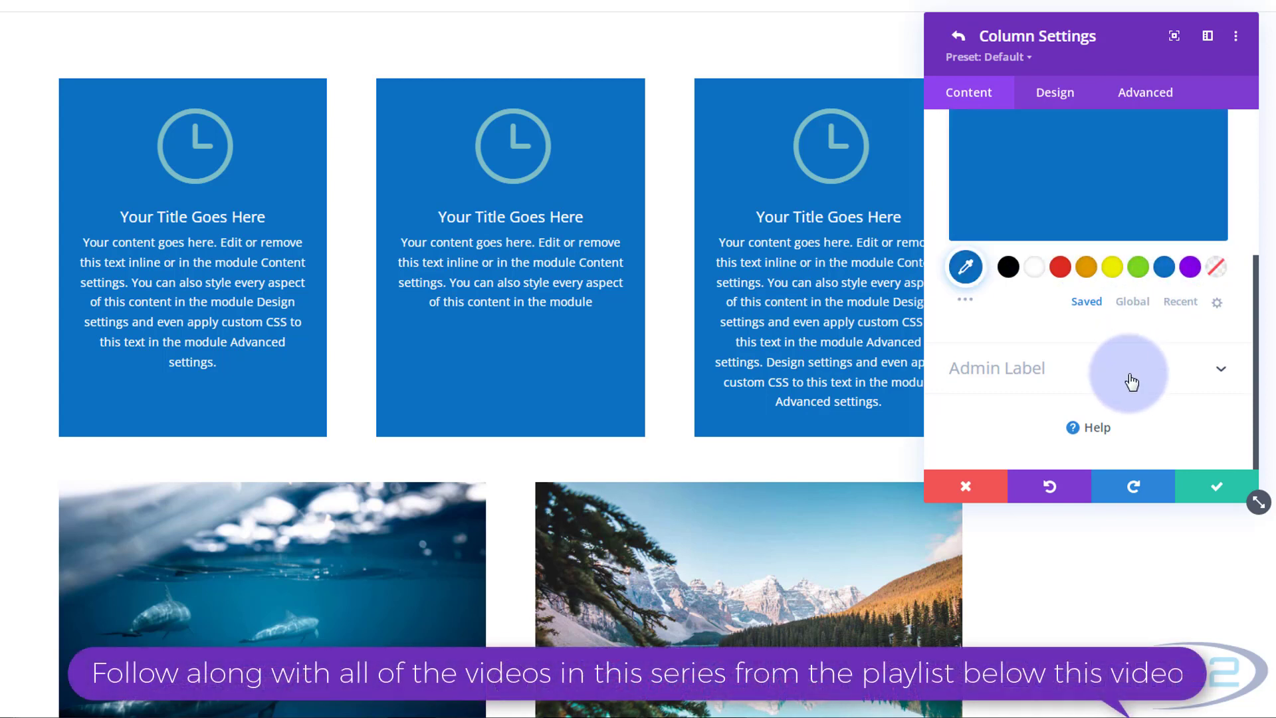
{"action": "left_click", "coordinate": [1206, 493]}
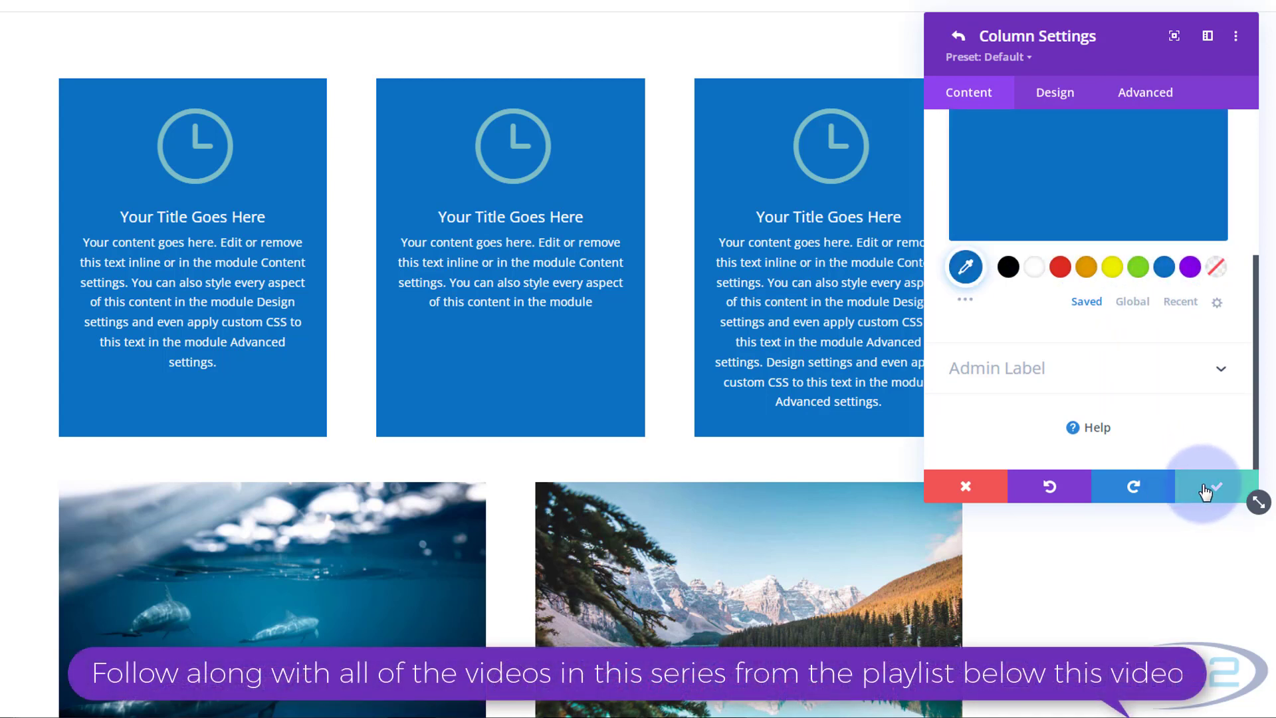
{"action": "left_click", "coordinate": [1204, 492]}
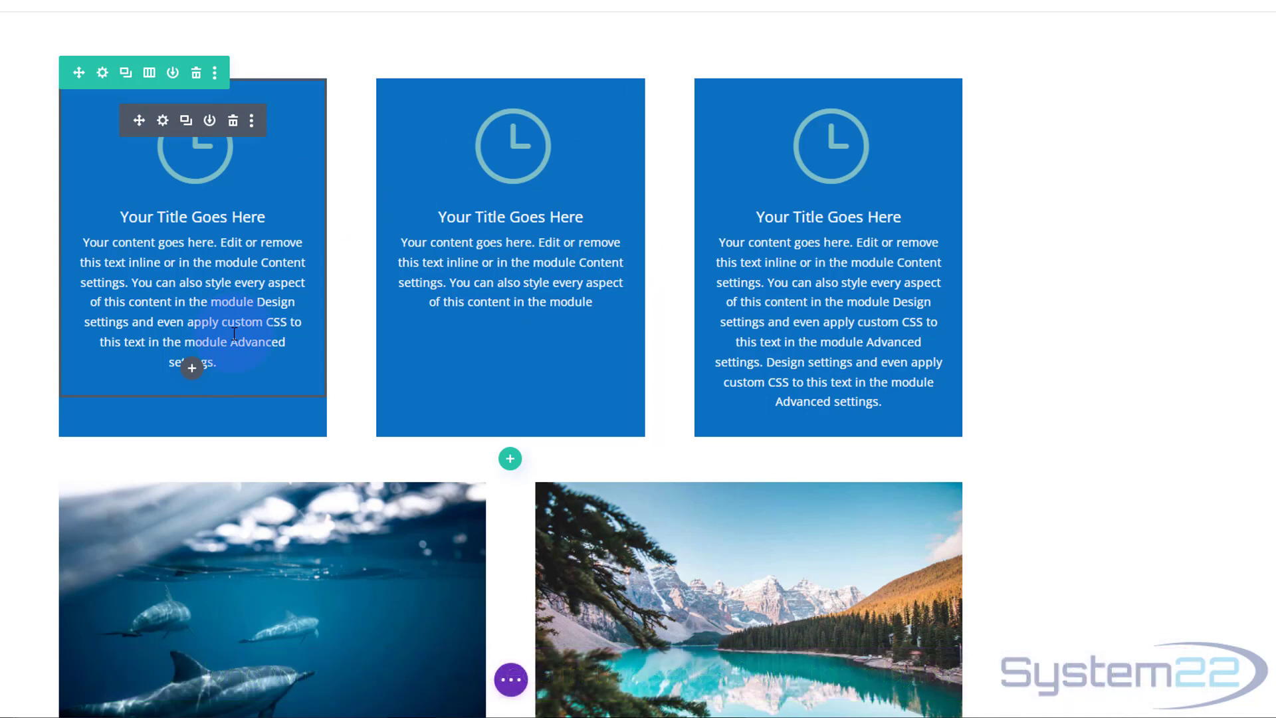
Step: Remove the blue background colours from the row's first and second columns and save the row settings
{"action": "left_click", "coordinate": [103, 75]}
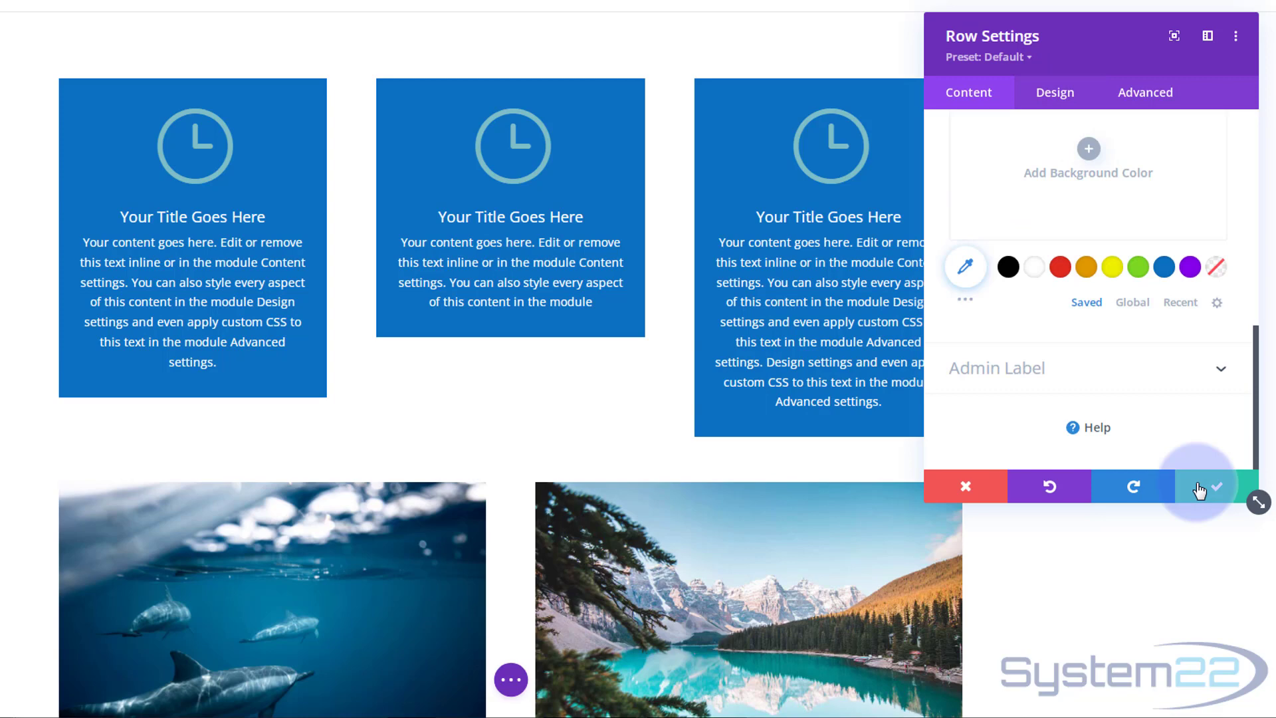
{"action": "left_click", "coordinate": [1198, 489]}
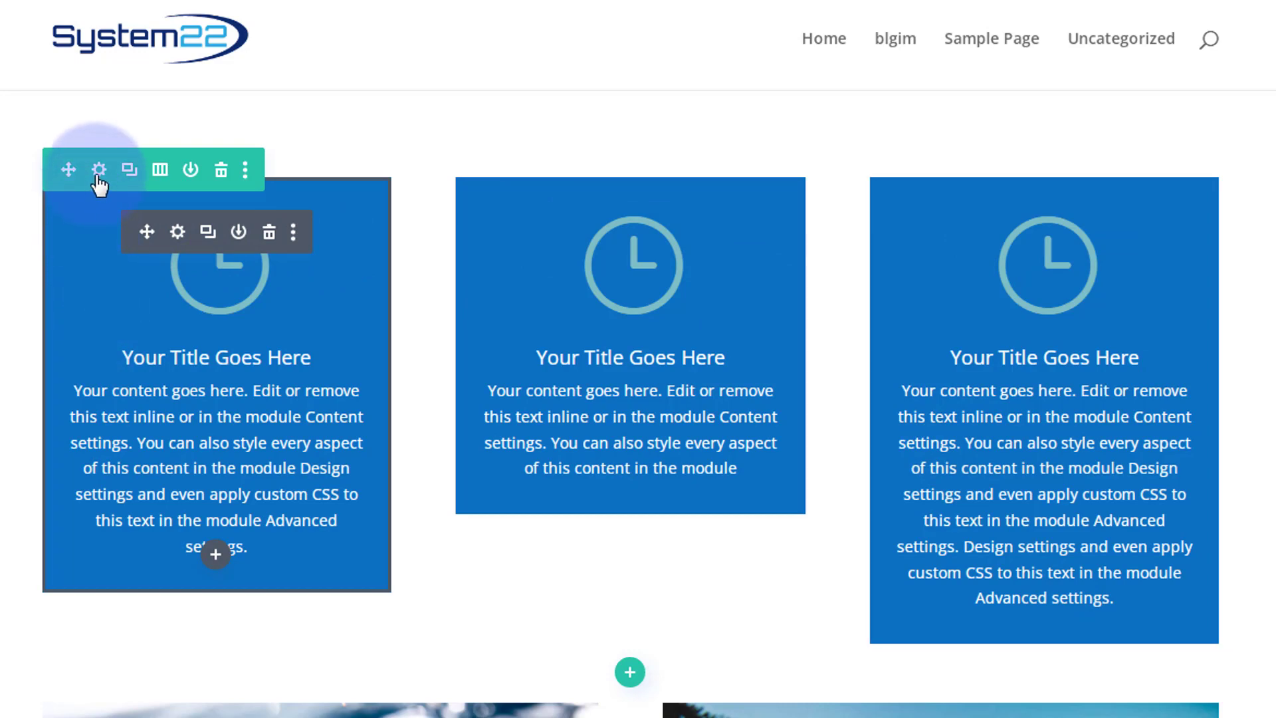
Step: Add the custom CSS align-items:center to the main element of the row with the three blurbs and save
{"action": "left_click", "coordinate": [98, 170]}
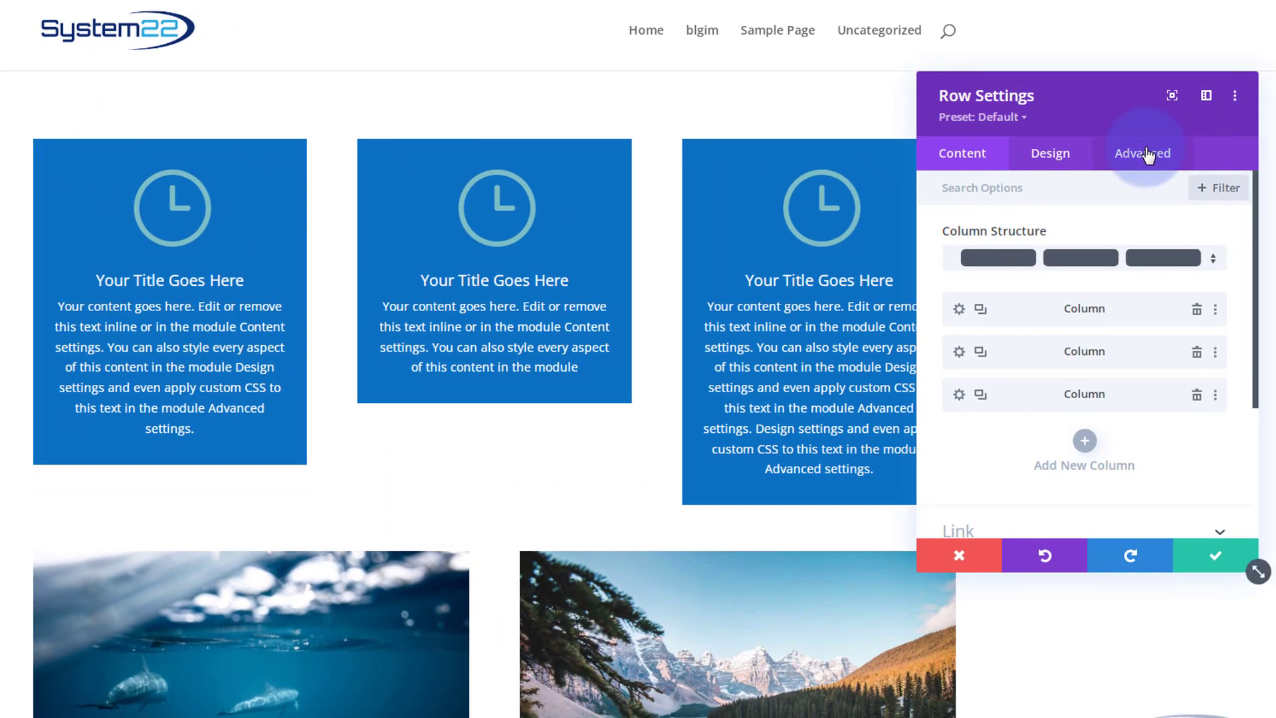
{"action": "left_click", "coordinate": [1144, 153]}
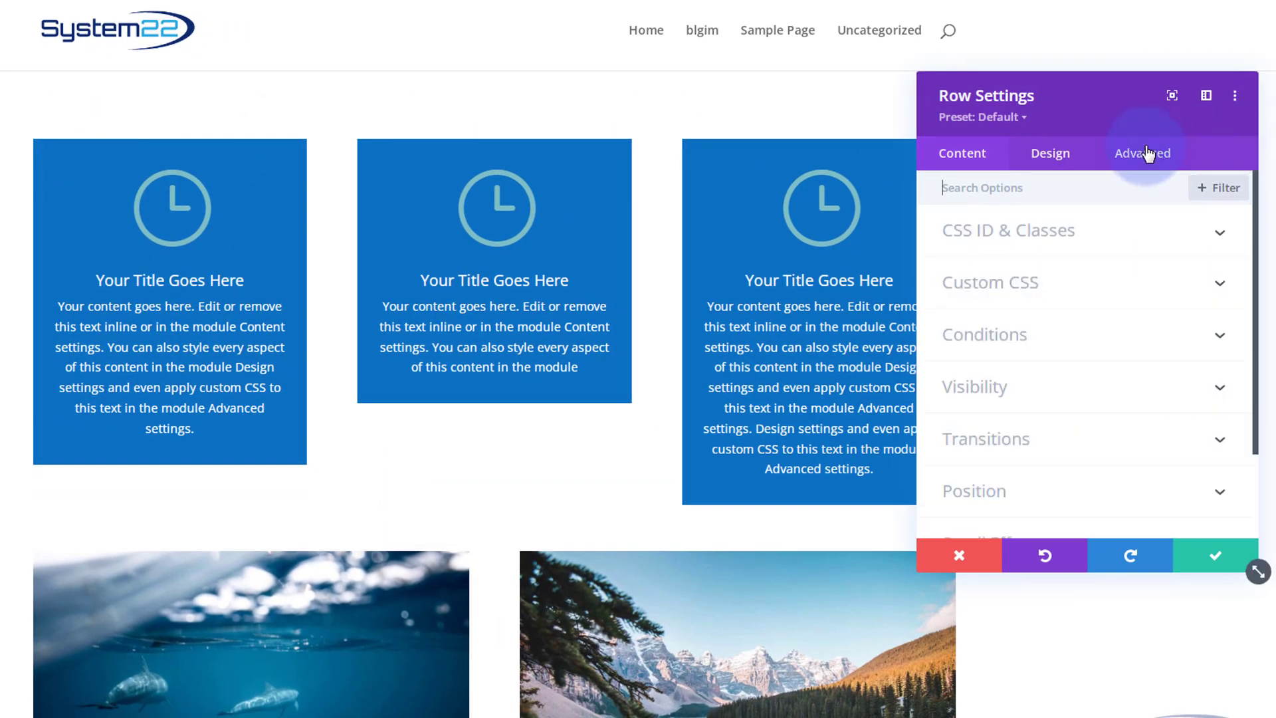
{"action": "left_click", "coordinate": [1096, 288]}
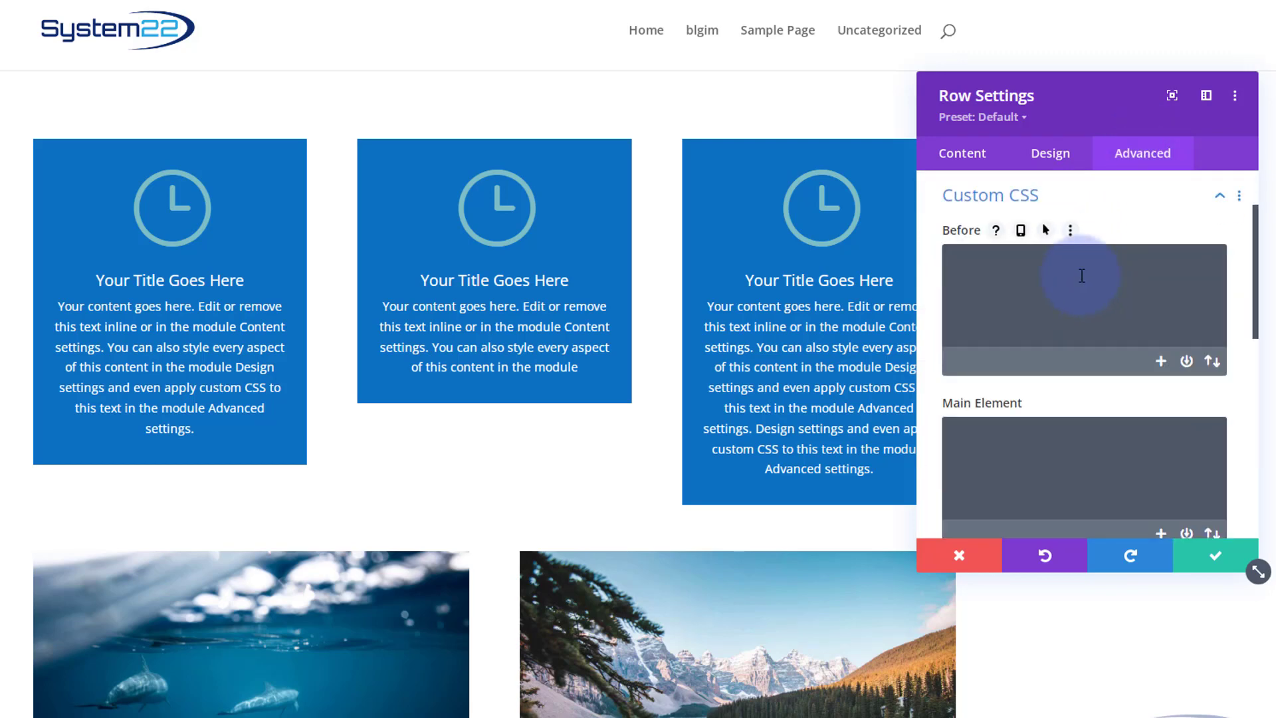
{"action": "scroll", "coordinate": [1020, 275], "scroll_direction": "down", "scroll_amount": 3}
{"action": "left_click", "coordinate": [1020, 275]}
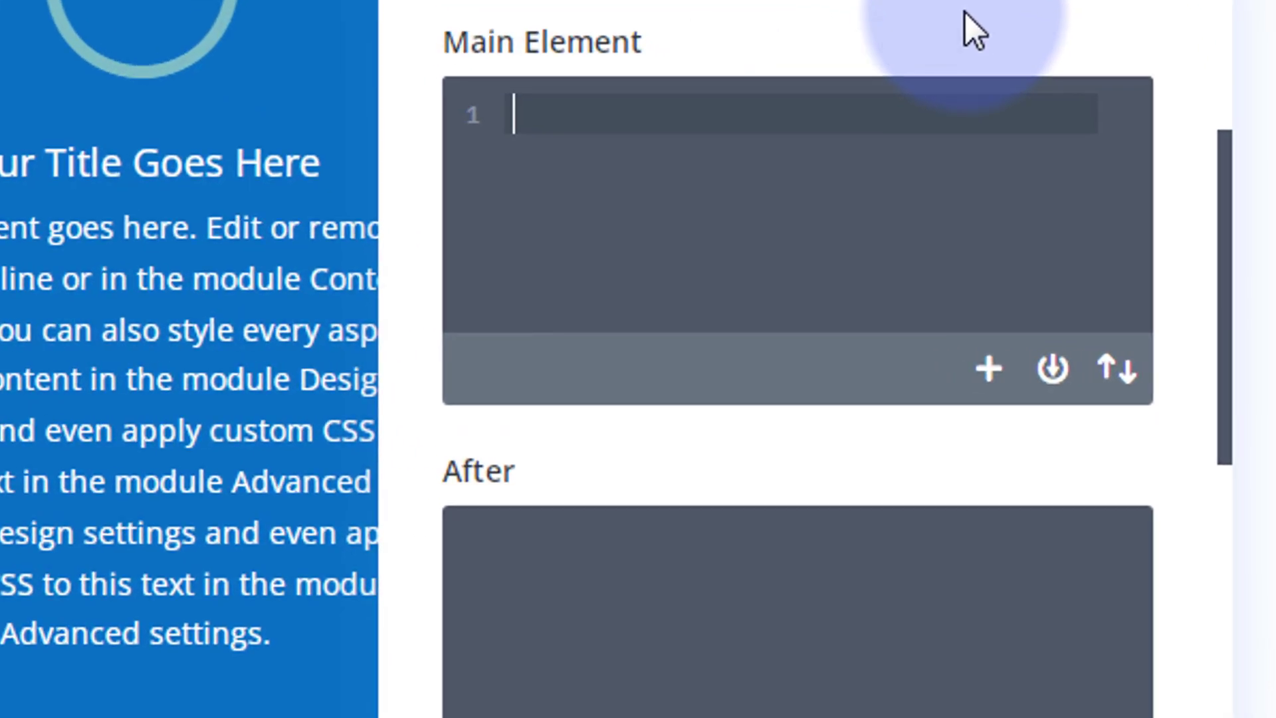
{"action": "type", "text": "align-"}
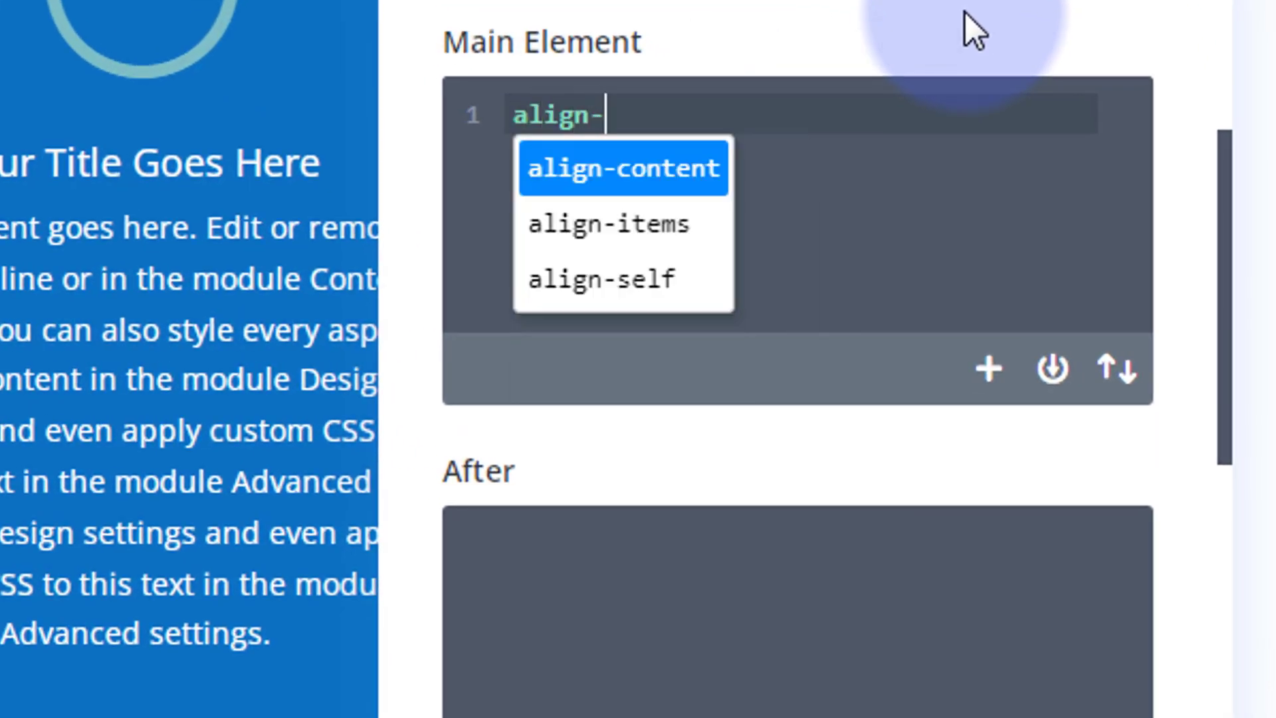
{"action": "type", "text": "items"}
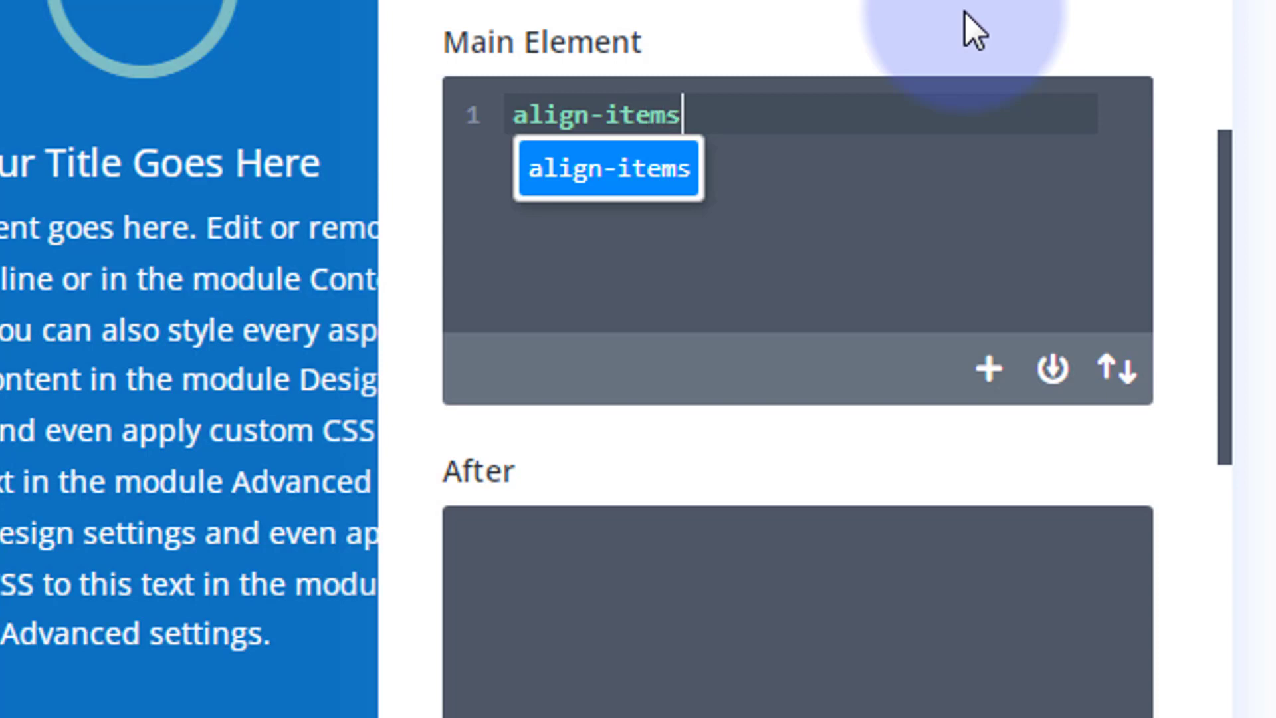
{"action": "type", "text": ":center"}
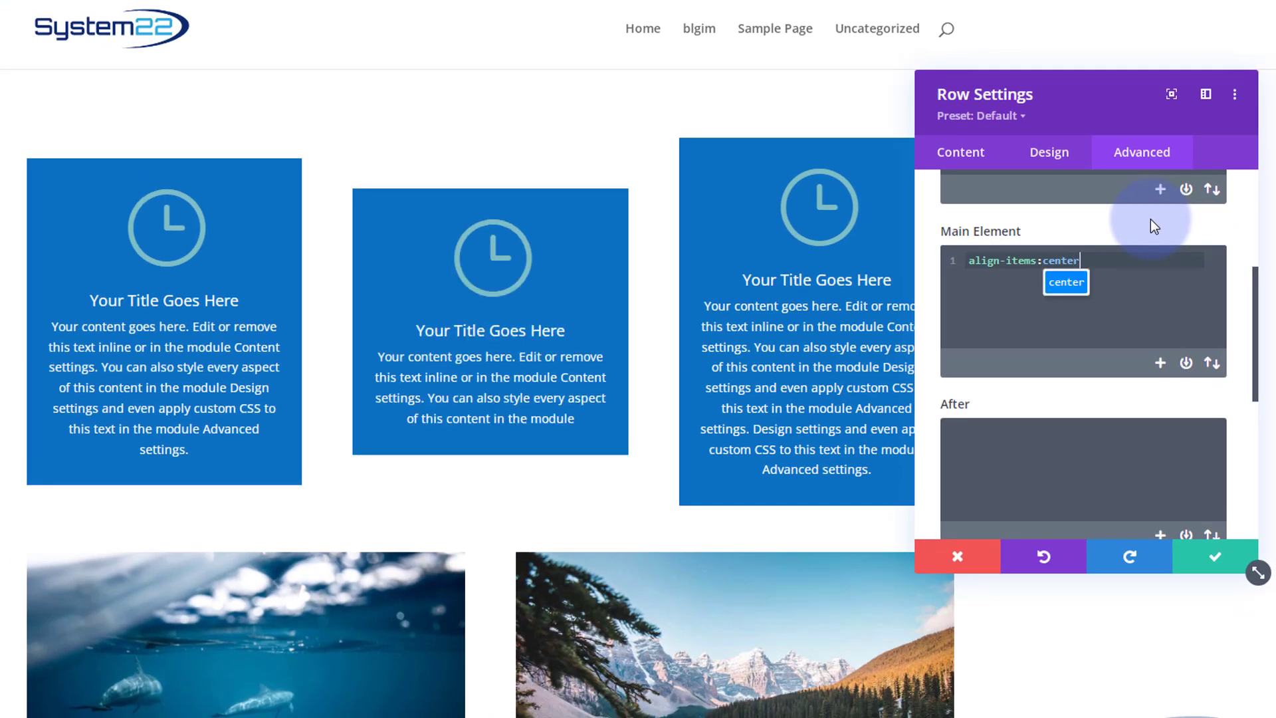
{"action": "left_click", "coordinate": [1213, 557]}
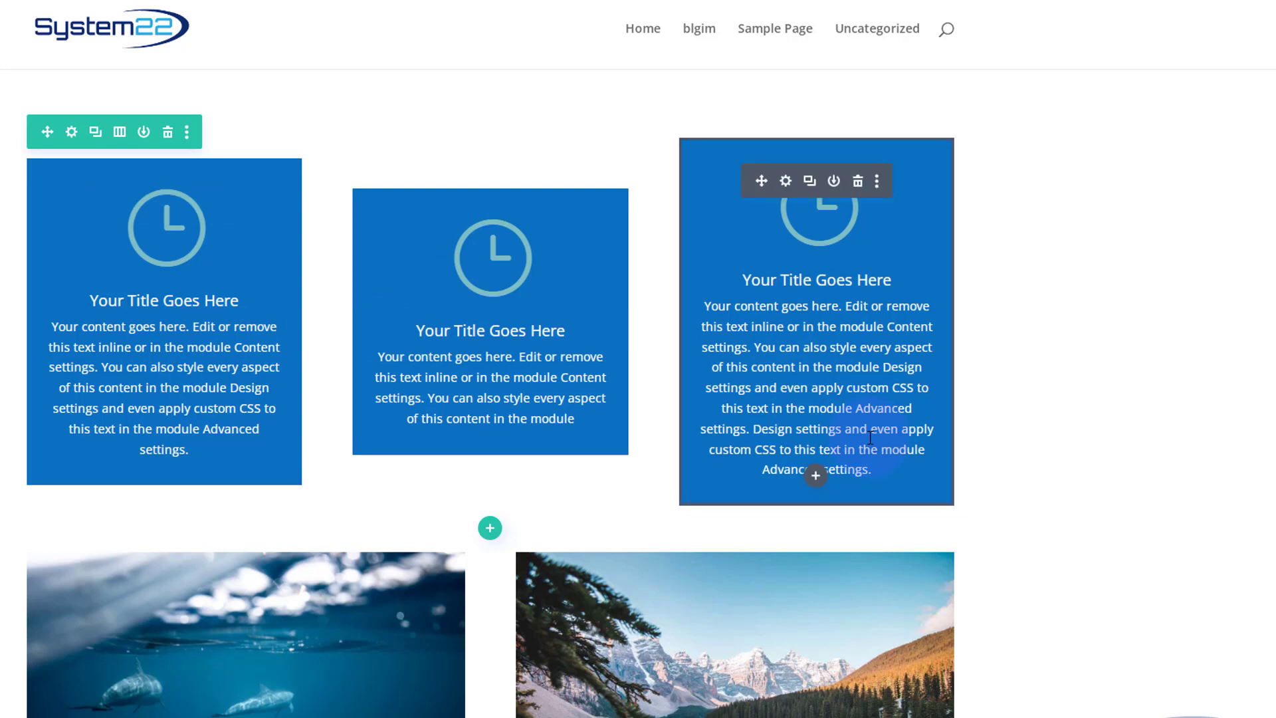
Step: Change the row's main element custom CSS to align-items:flex-end and save the row settings
{"action": "left_click", "coordinate": [71, 135]}
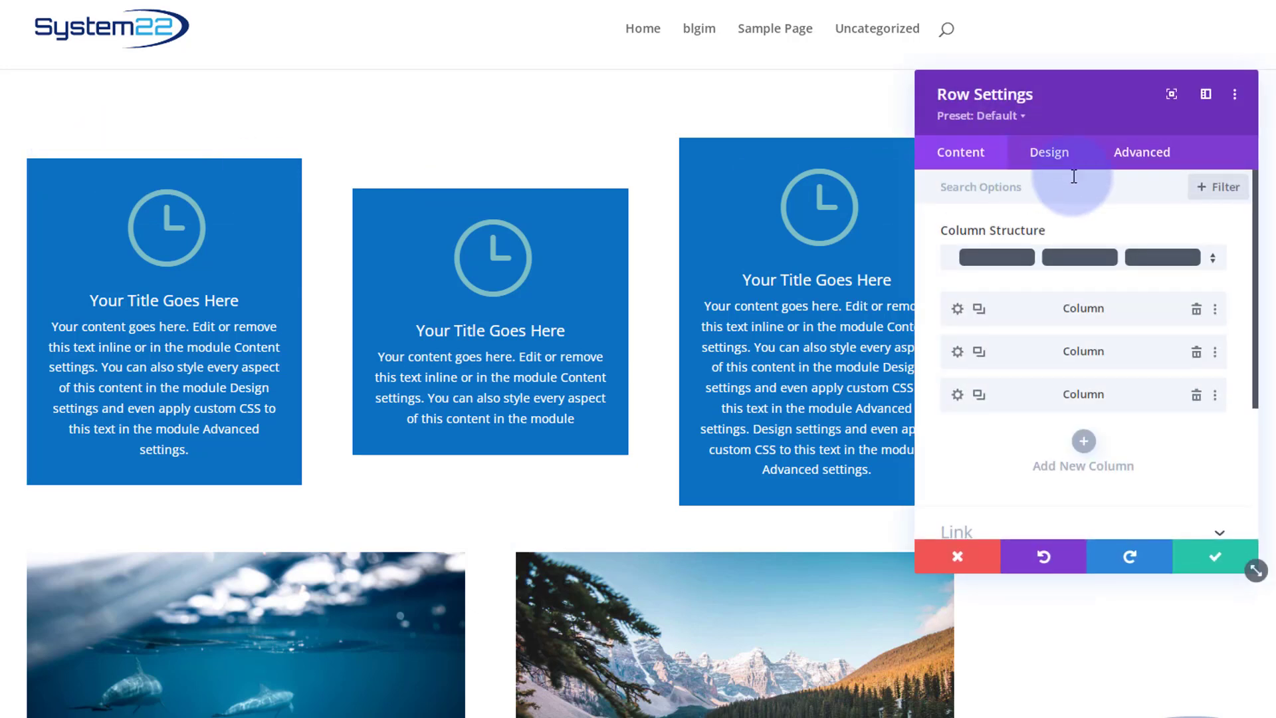
{"action": "left_click", "coordinate": [1140, 160]}
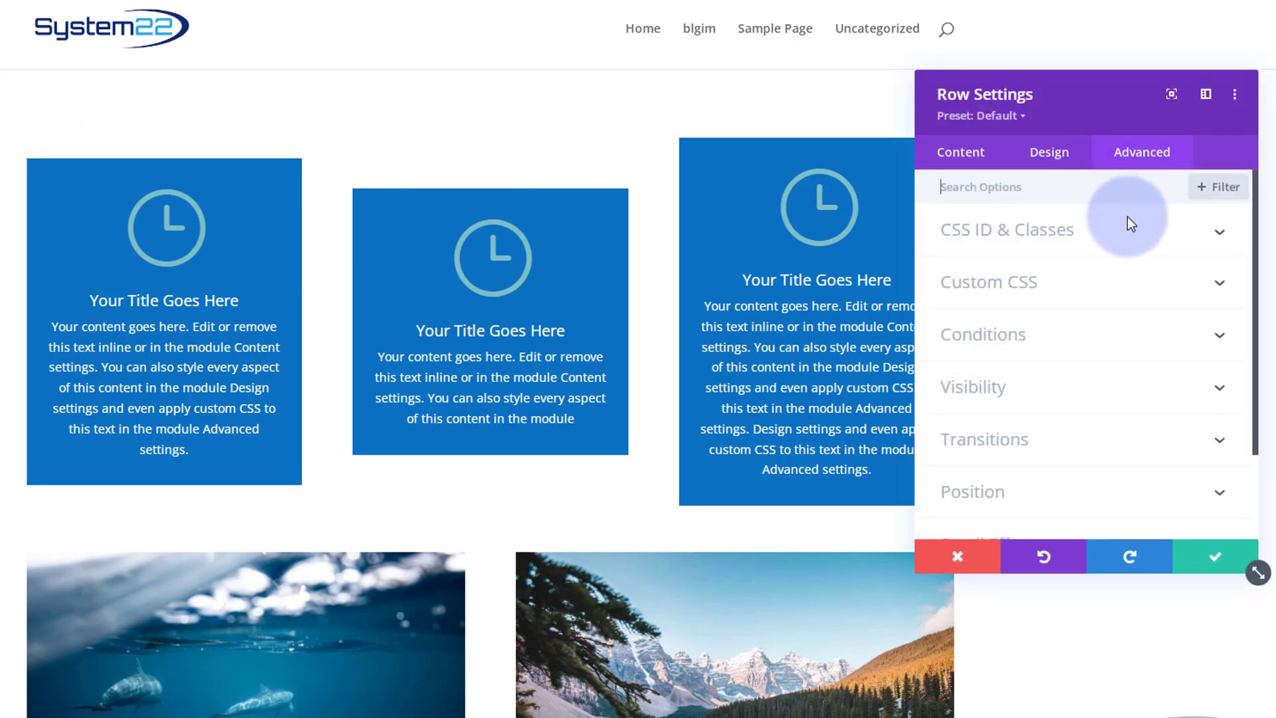
{"action": "left_click", "coordinate": [1124, 267]}
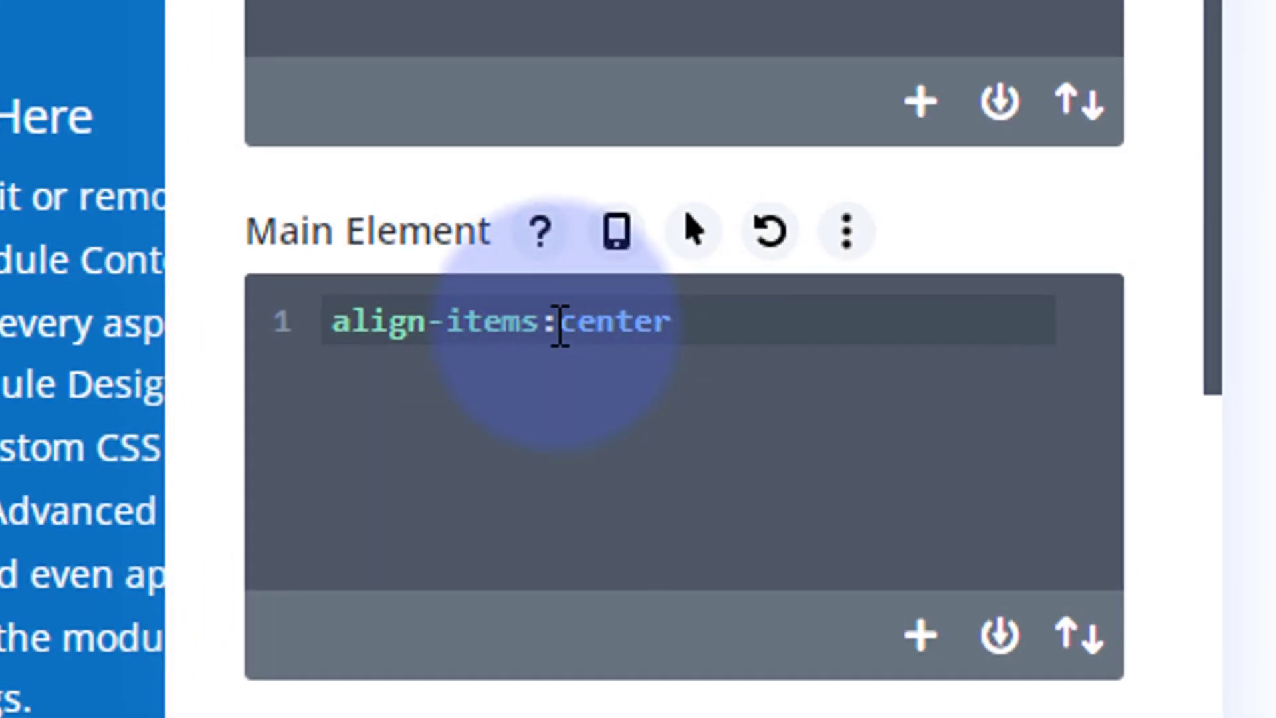
{"action": "left_click_drag", "start_coordinate": [714, 417], "coordinate": [787, 417]}
{"action": "left_click_drag", "start_coordinate": [653, 326], "coordinate": [702, 323]}
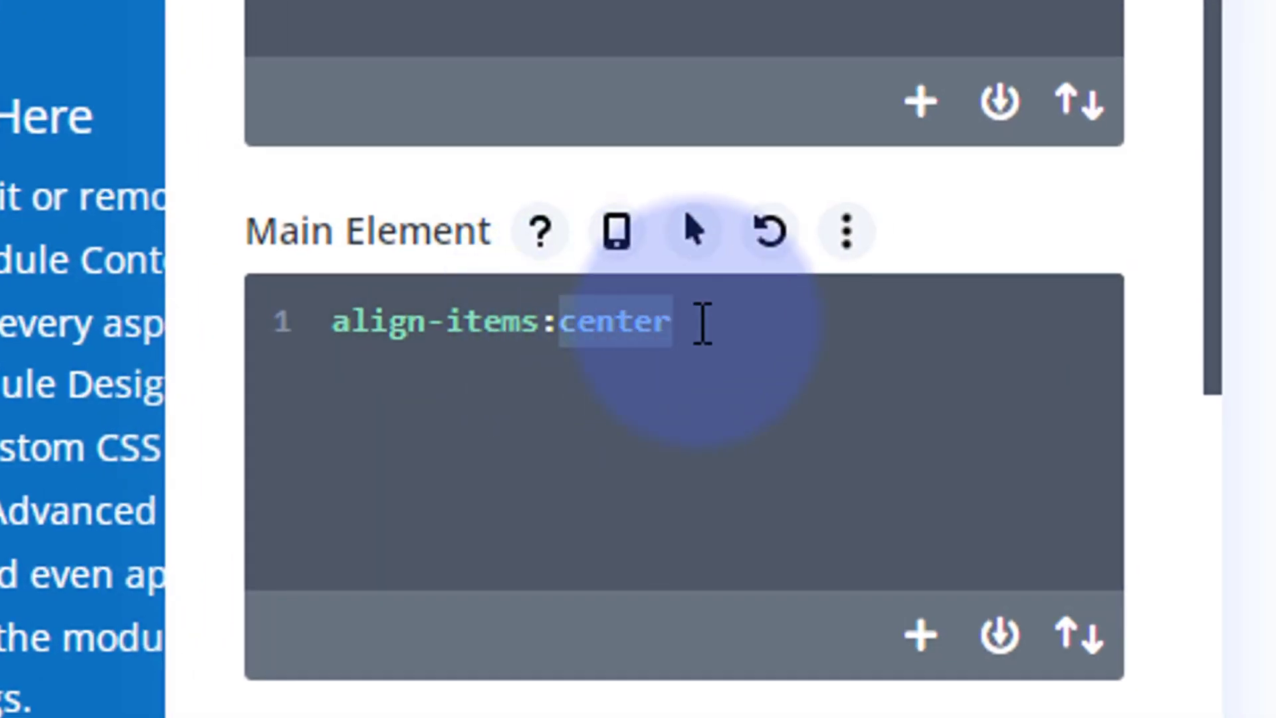
{"action": "type", "text": "flex-"}
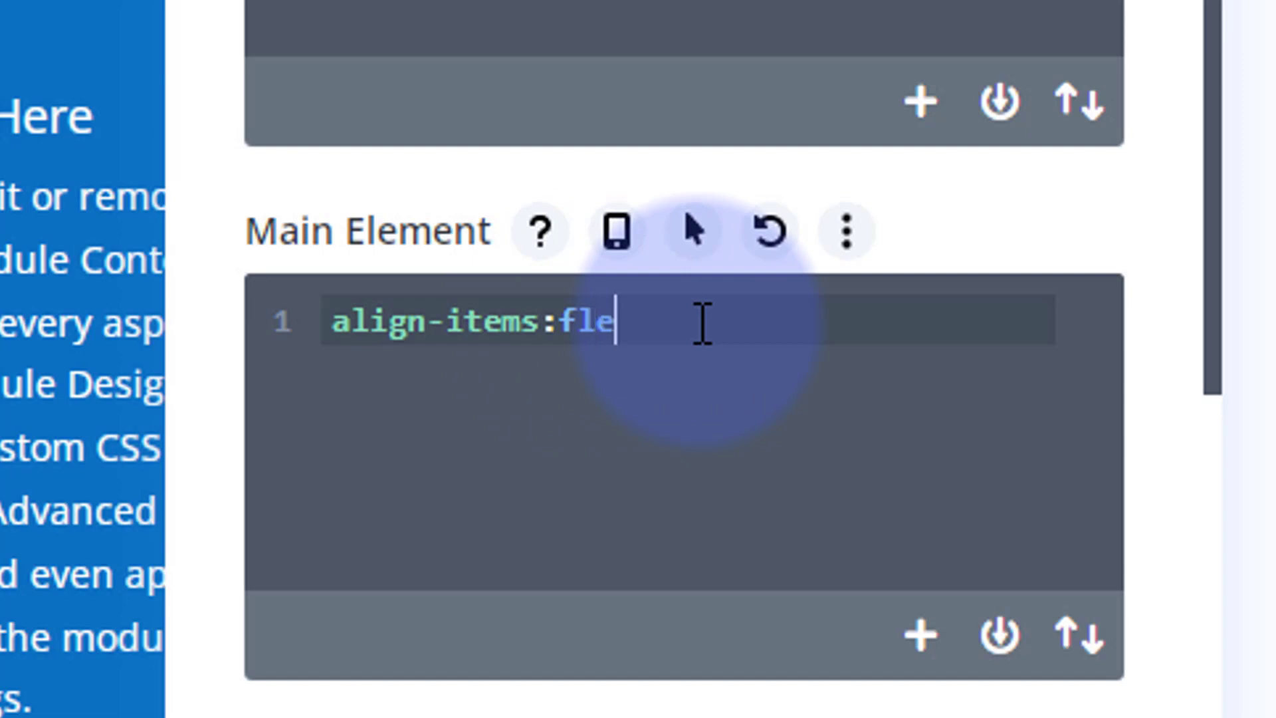
{"action": "type", "text": "end"}
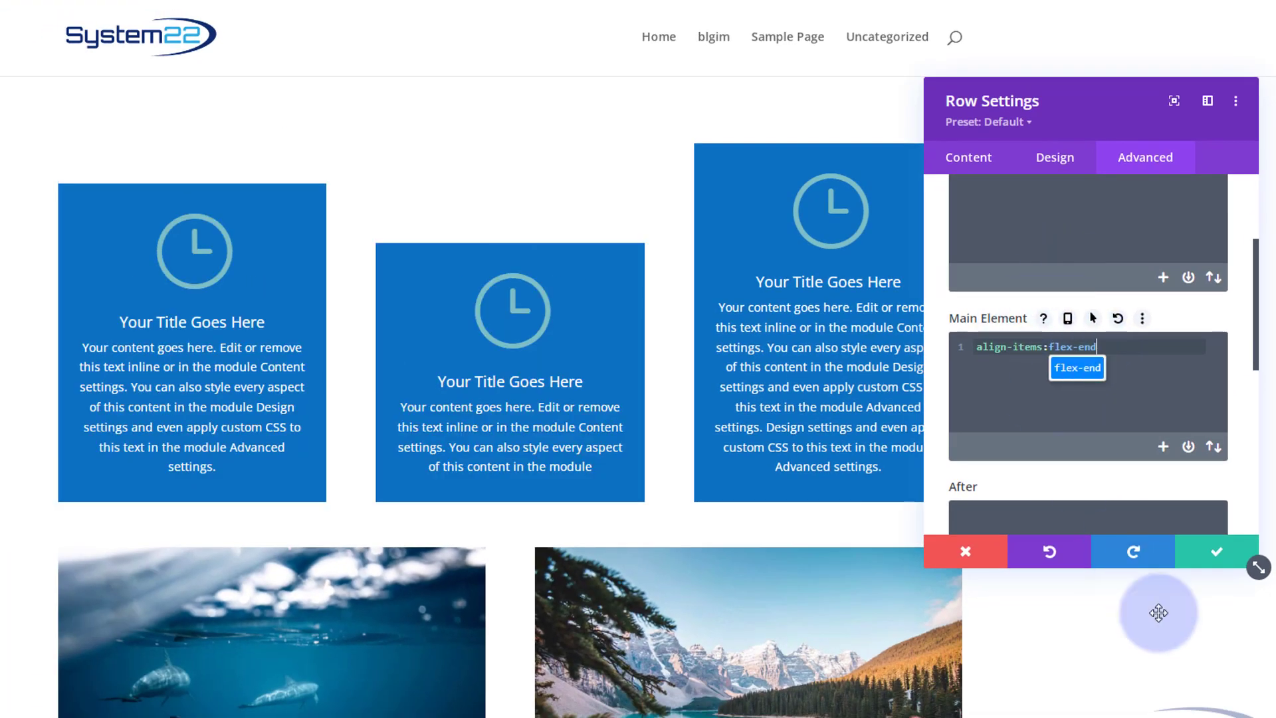
{"action": "left_click", "coordinate": [1196, 545]}
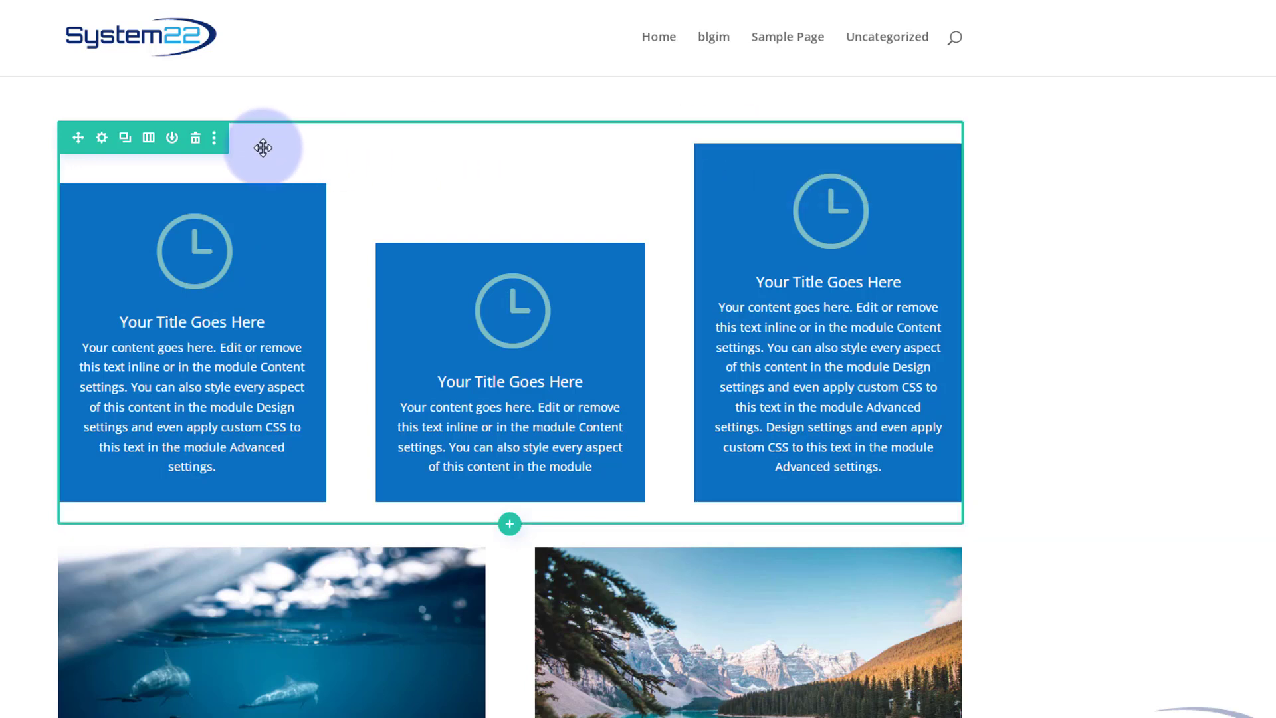
Step: Give the row containing the three blurbs a black #000000 background colour
{"action": "left_click", "coordinate": [102, 139]}
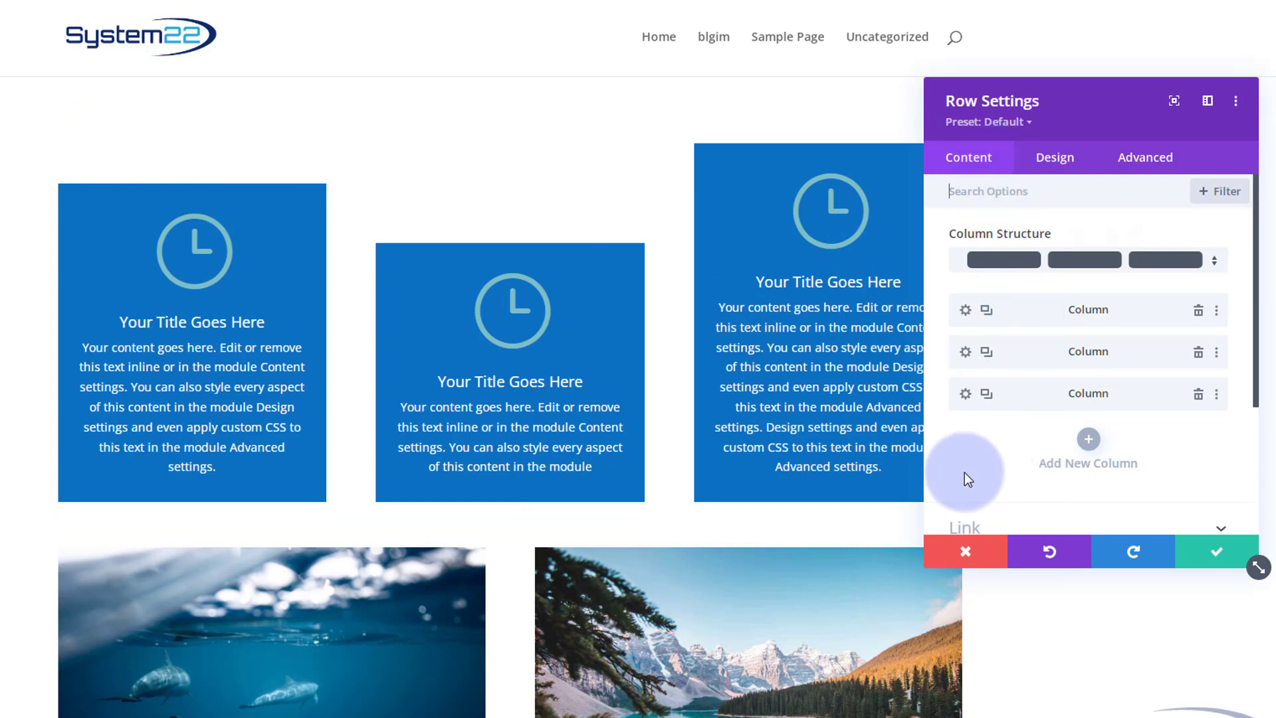
{"action": "scroll", "coordinate": [950, 477], "scroll_direction": "down", "scroll_amount": 3}
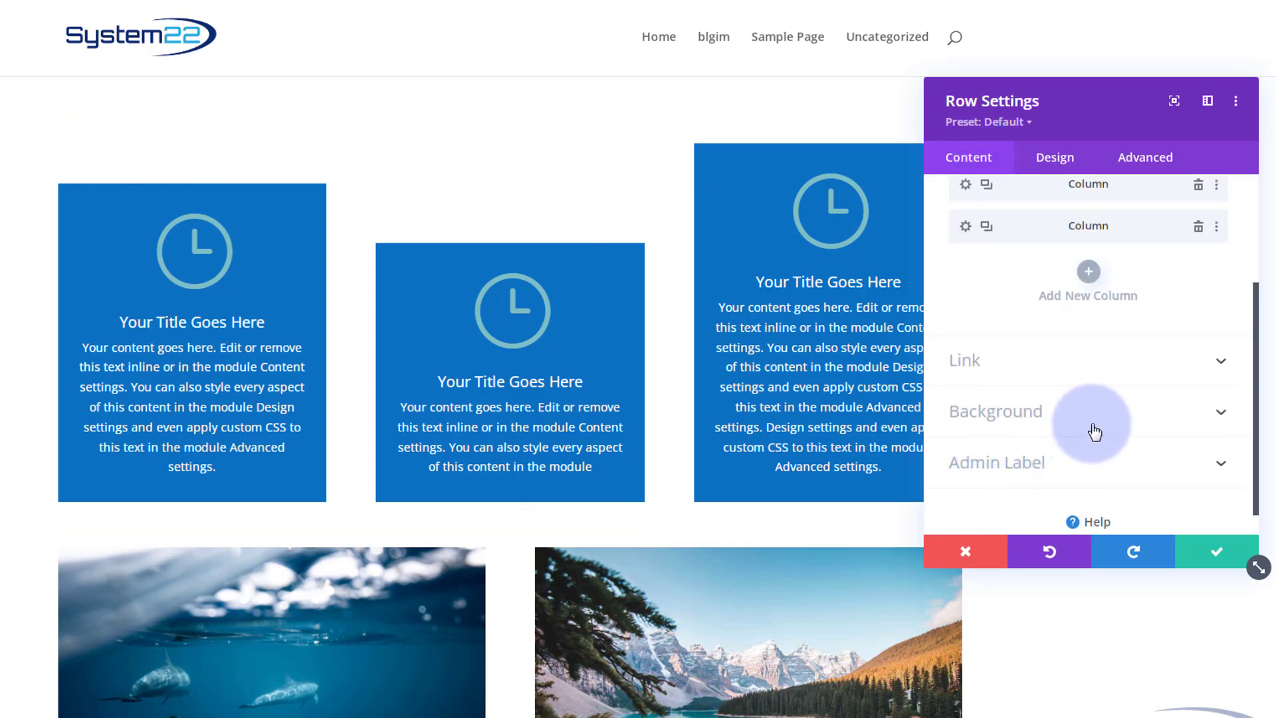
{"action": "left_click", "coordinate": [1095, 433]}
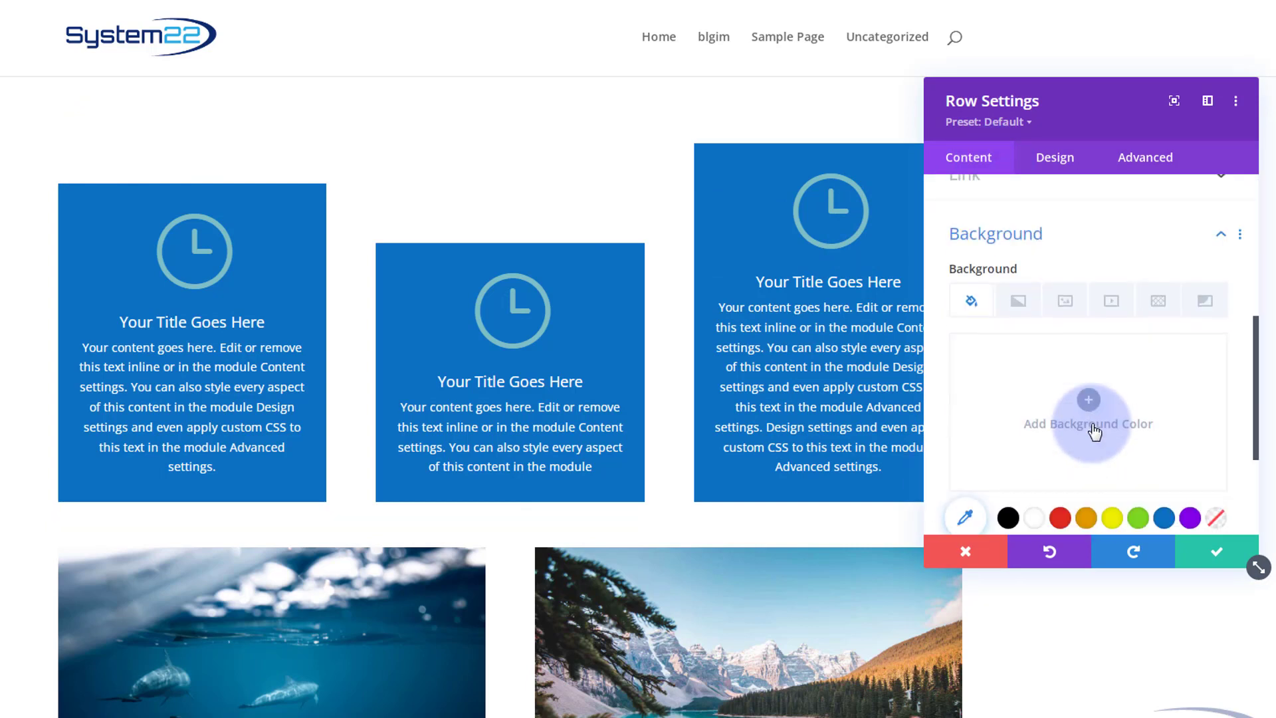
{"action": "left_click", "coordinate": [1009, 518]}
{"action": "left_click", "coordinate": [993, 342]}
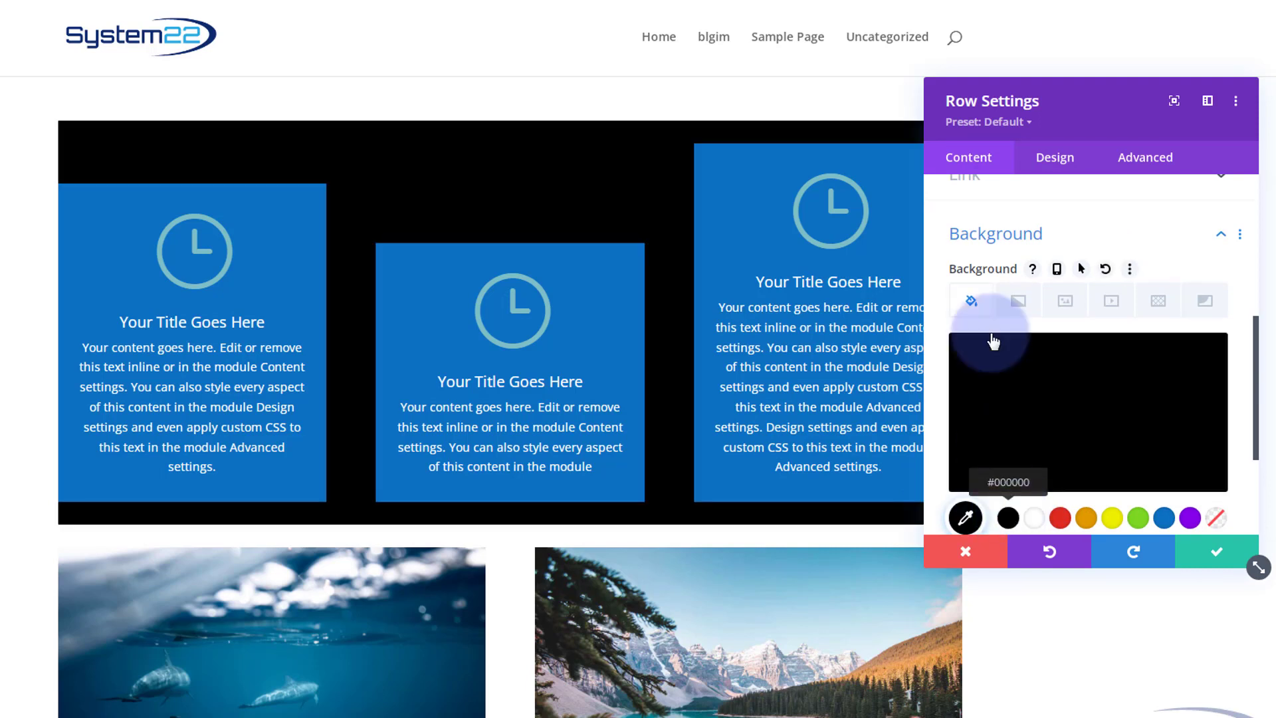
Step: Set the row's padding to 30px on all four sides, linking opposite sides, and save the row settings
{"action": "left_click", "coordinate": [1053, 166]}
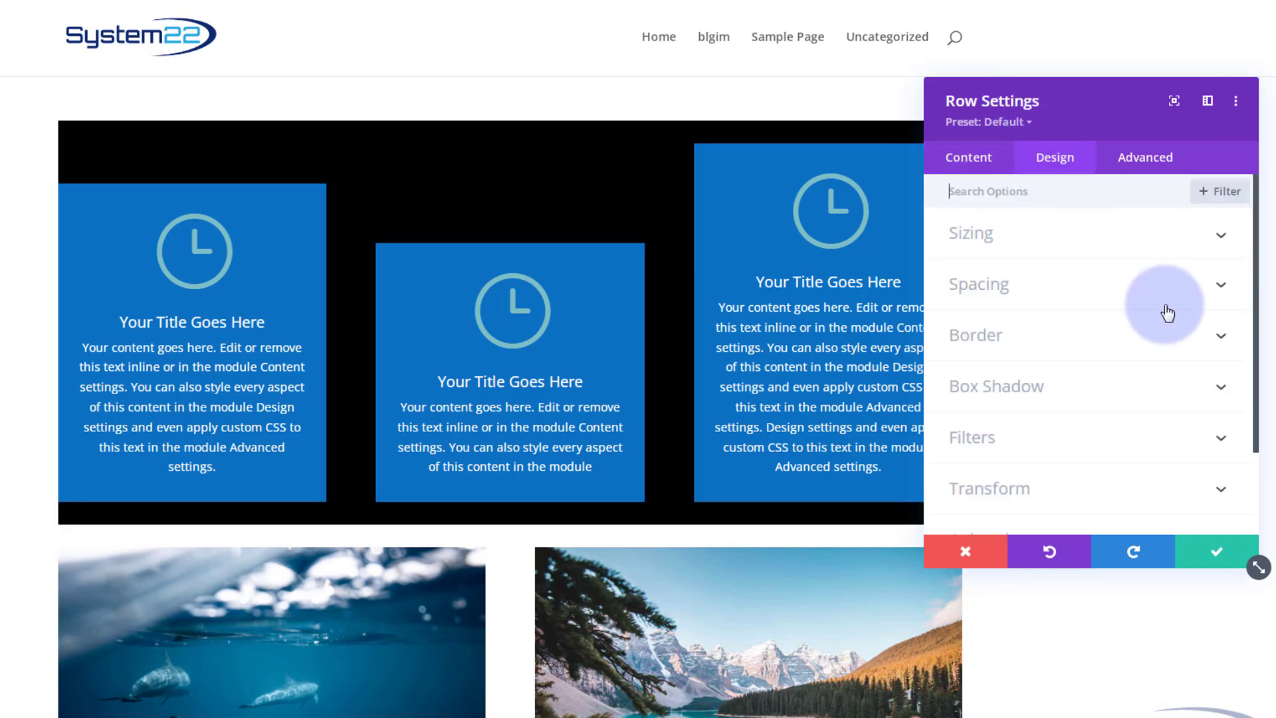
{"action": "left_click", "coordinate": [1097, 291]}
{"action": "left_click", "coordinate": [973, 337]}
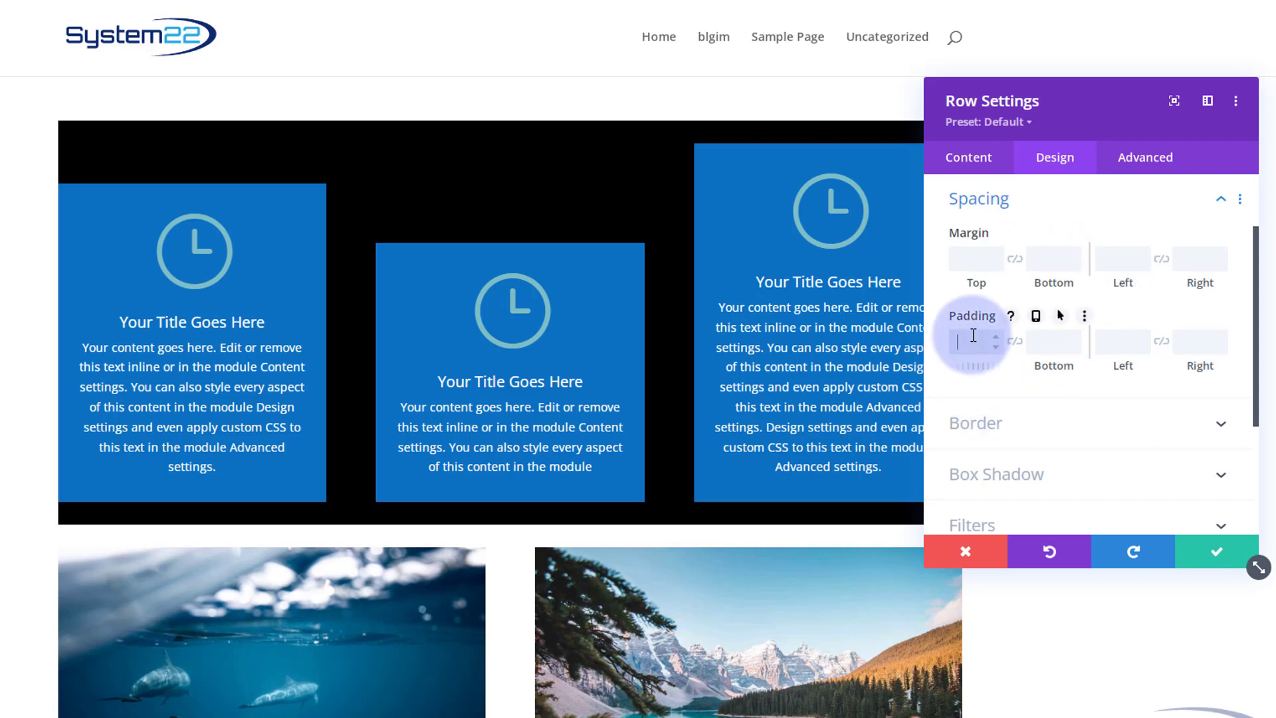
{"action": "type", "text": "30"}
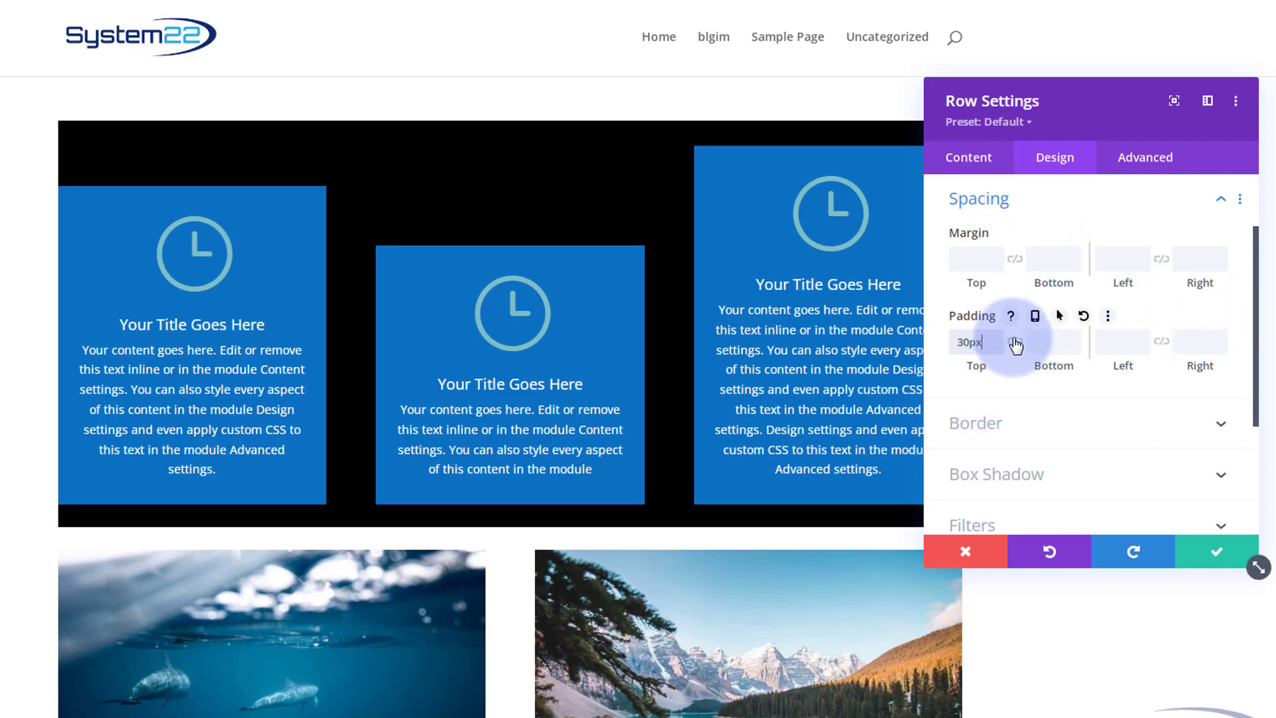
{"action": "left_click", "coordinate": [1015, 340]}
{"action": "left_click", "coordinate": [1120, 342]}
{"action": "type", "text": "30"}
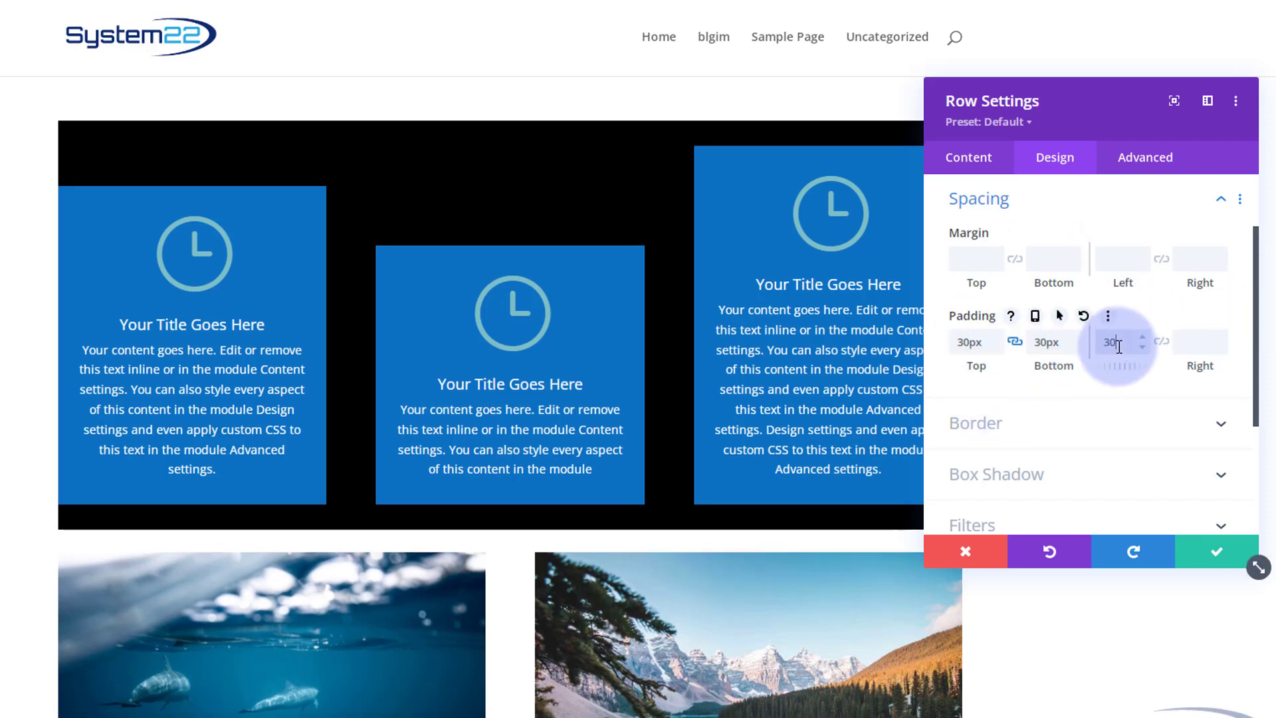
{"action": "type", "text": "px"}
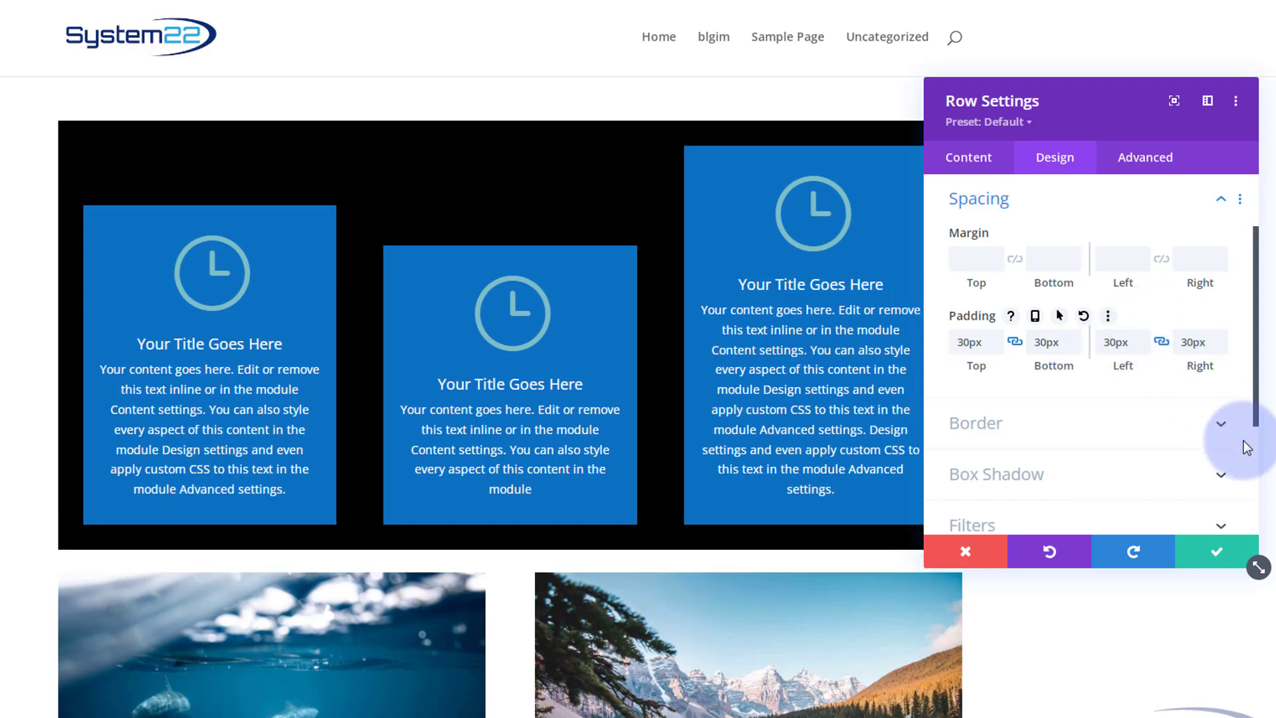
{"action": "left_click", "coordinate": [1228, 552]}
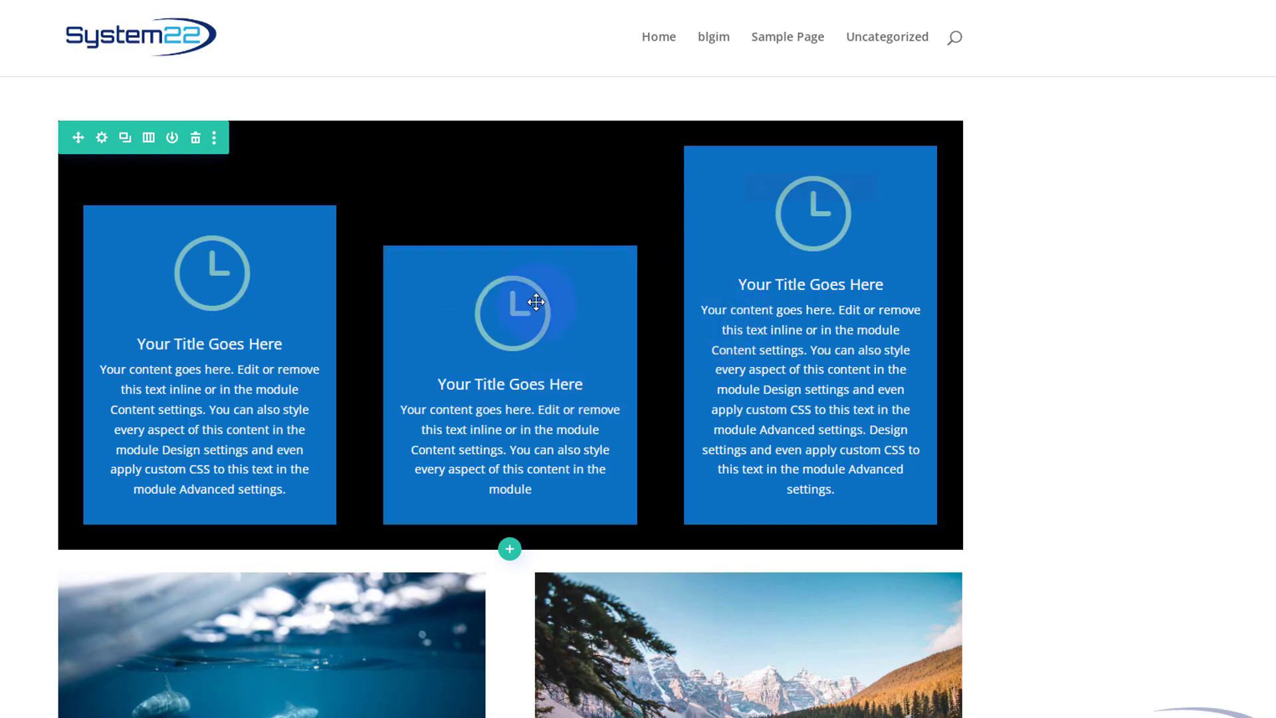
Step: Set align-items back to center in the row's main element custom CSS and save the row settings
{"action": "left_click", "coordinate": [103, 138]}
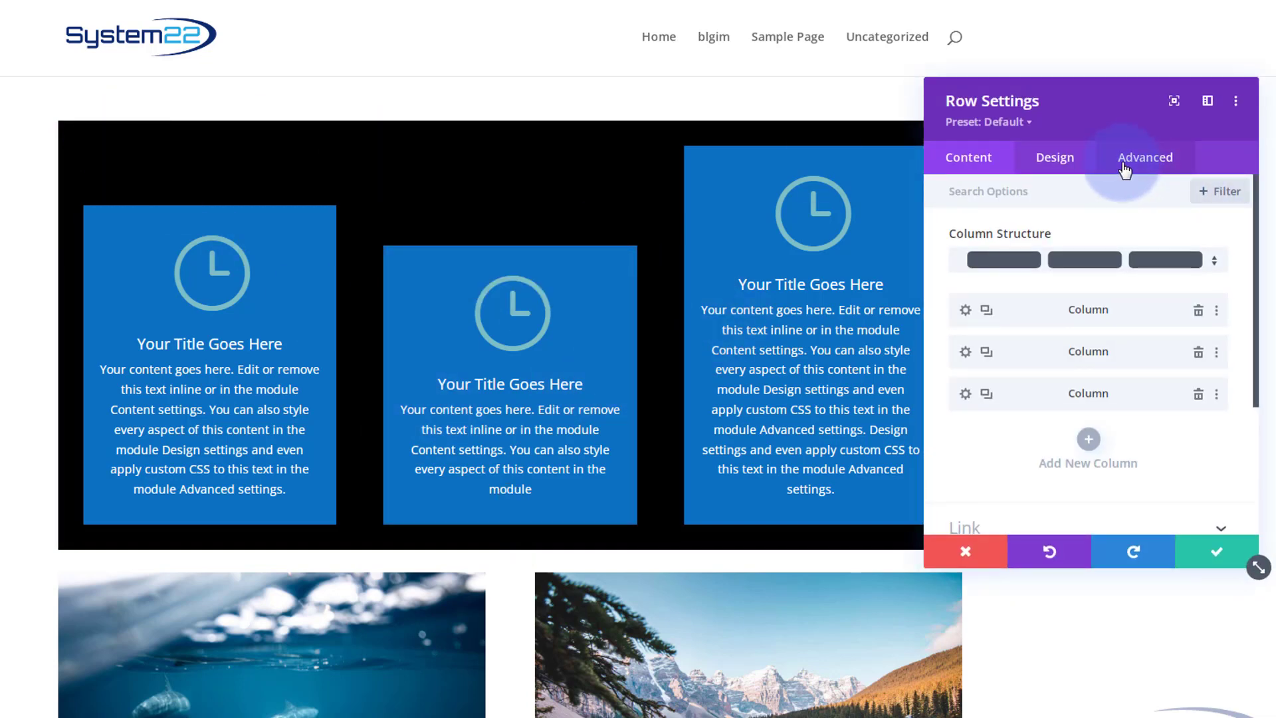
{"action": "left_click", "coordinate": [1125, 171]}
{"action": "left_click", "coordinate": [1104, 277]}
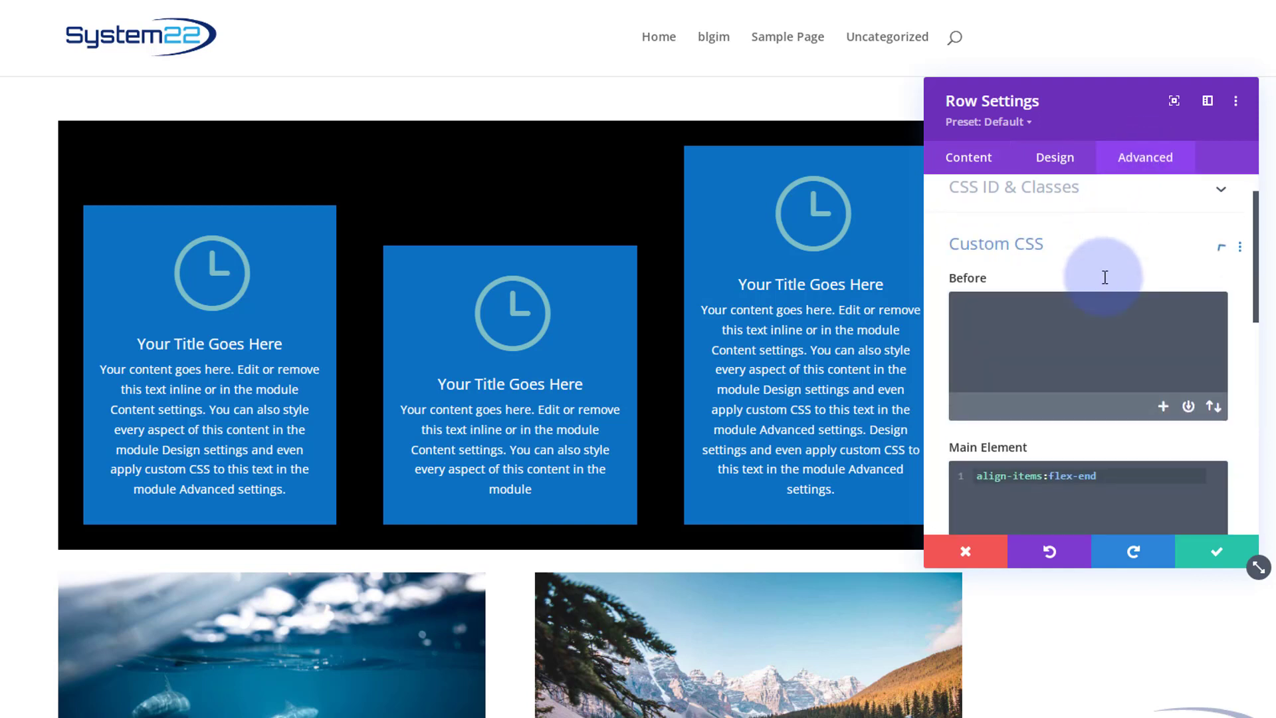
{"action": "double_click", "coordinate": [1057, 429]}
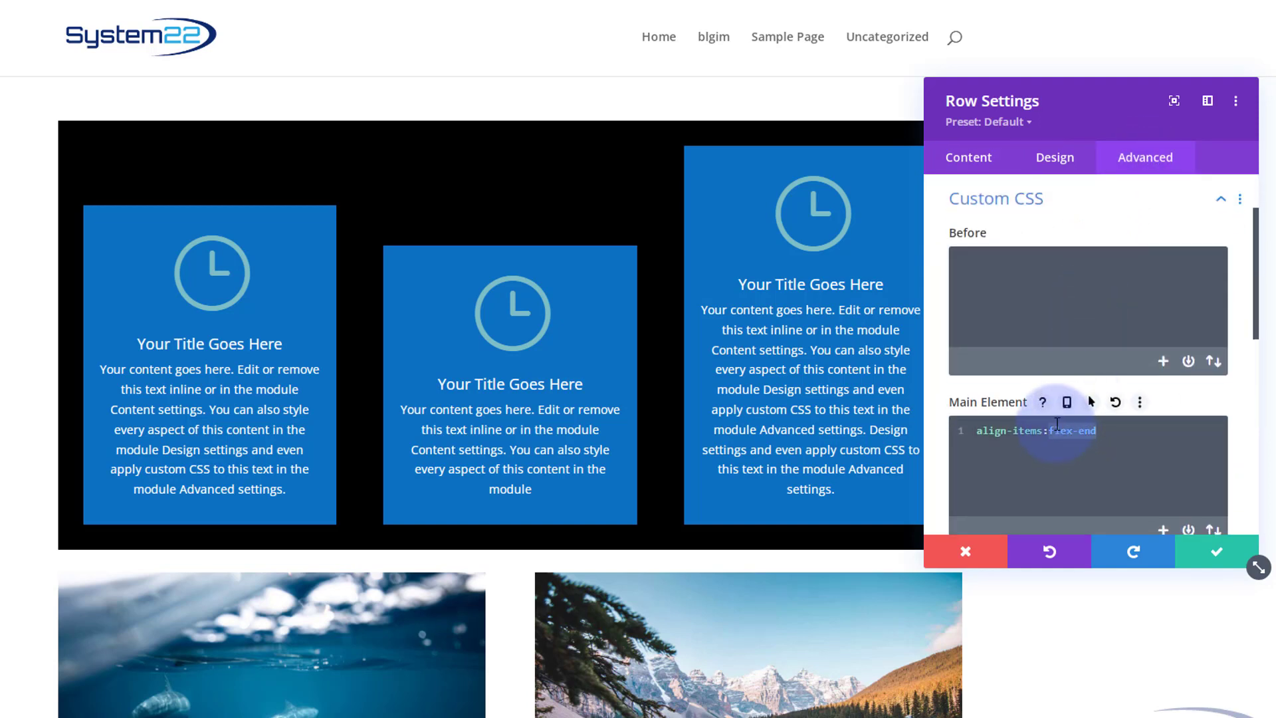
{"action": "type", "text": "center"}
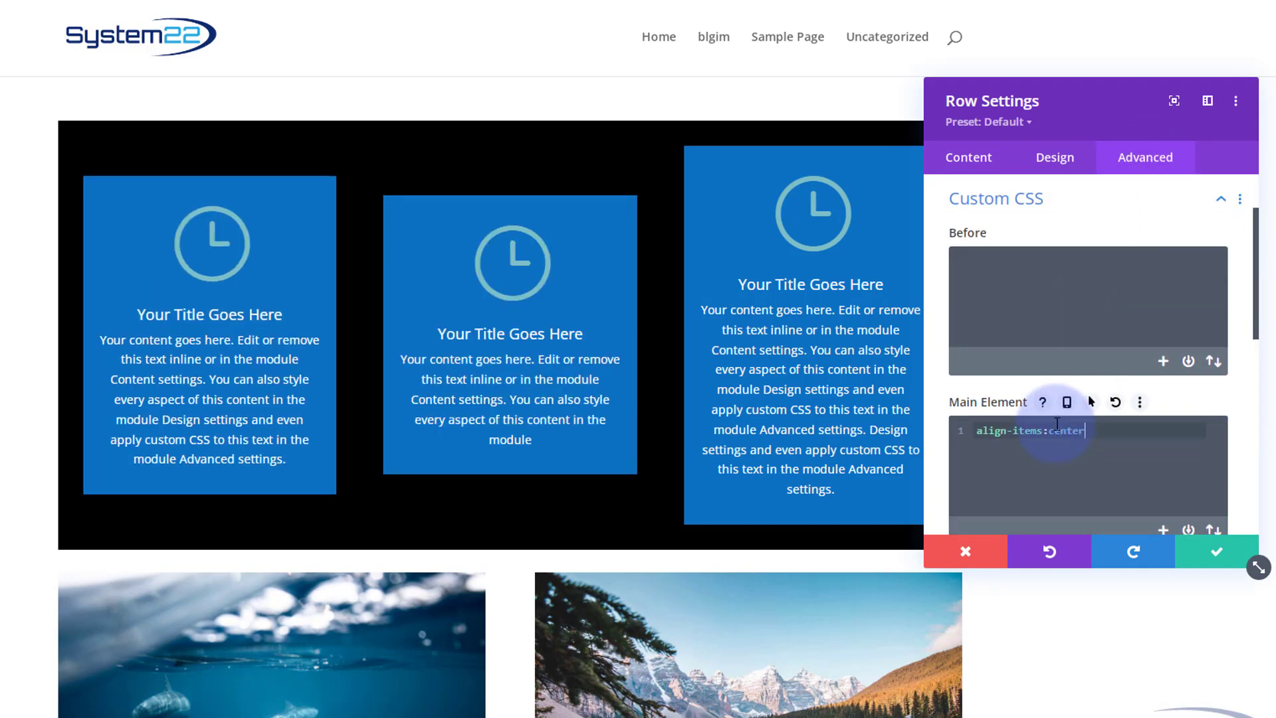
{"action": "left_click", "coordinate": [1258, 567]}
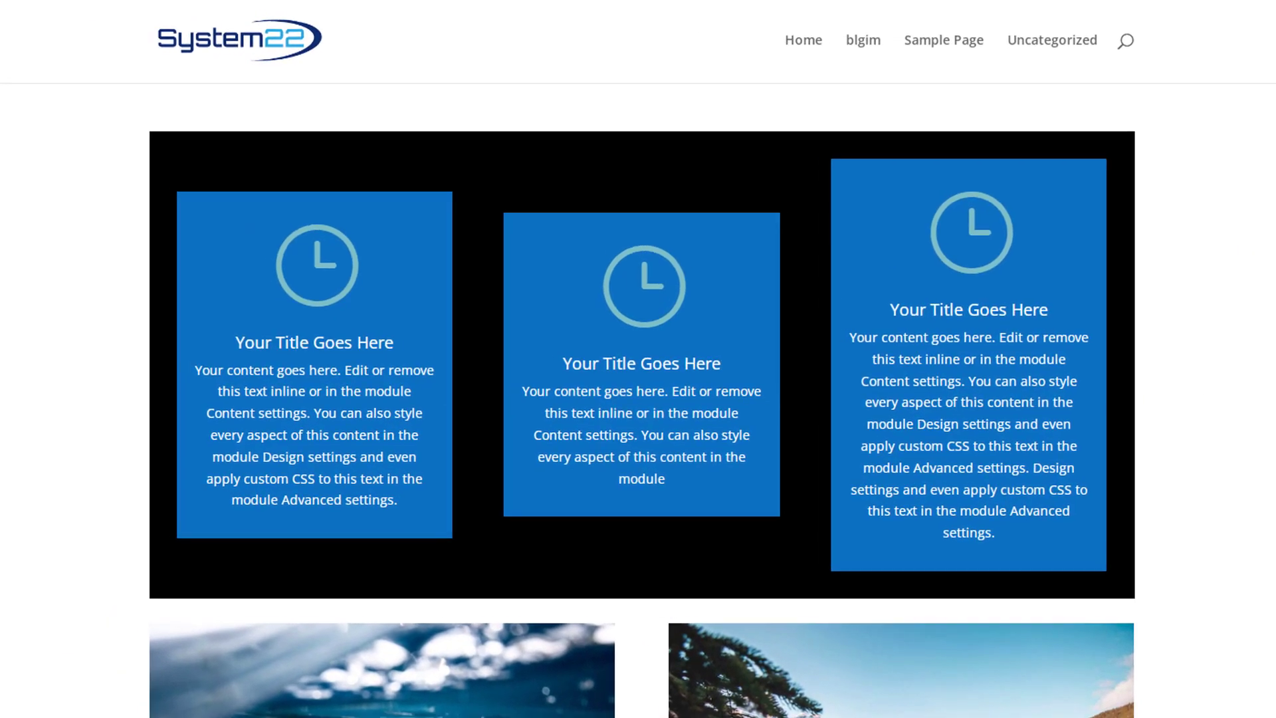